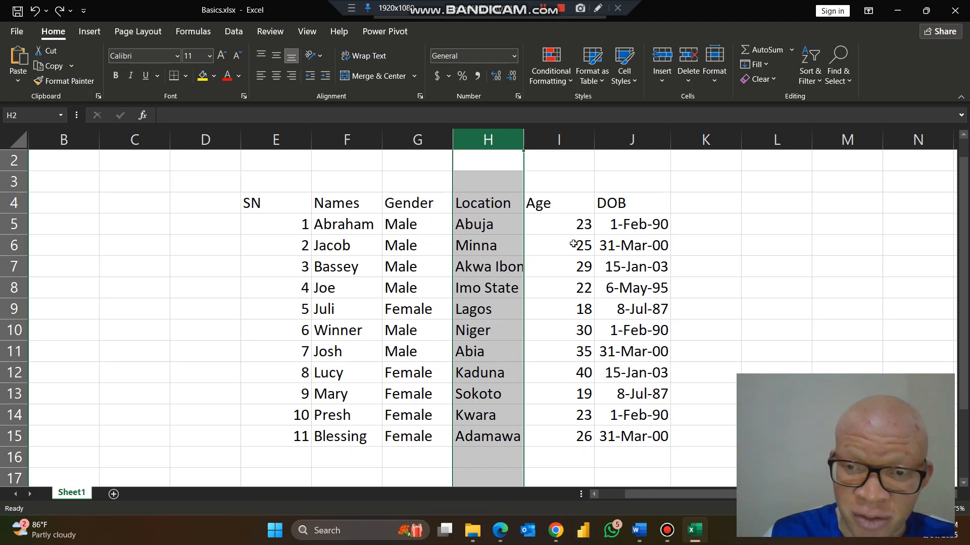
Select the entire Age column, and autofit the width of the SN column E to its contents.
{"action": "left_click", "coordinate": [569, 153]}
{"action": "key", "text": "ctrl+space"}
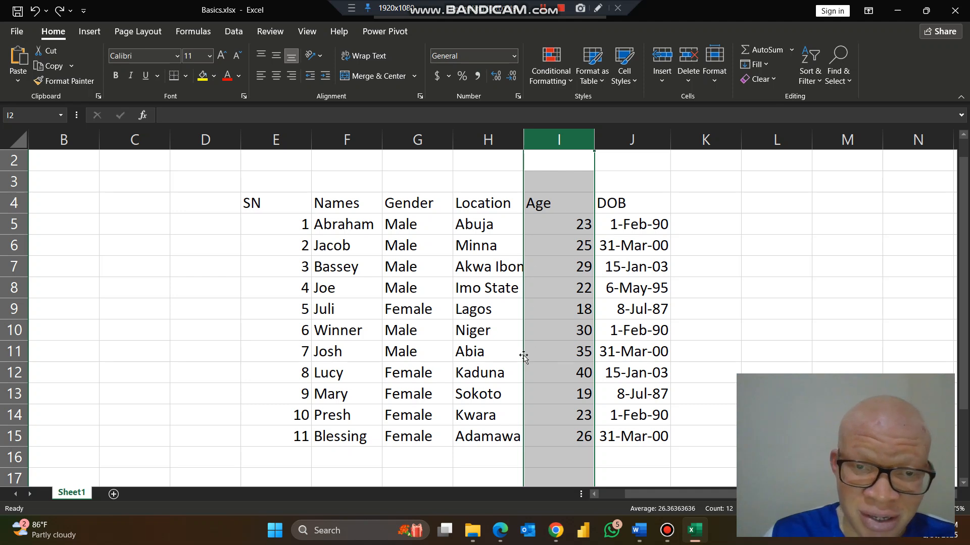
{"action": "left_click", "coordinate": [284, 145], "text": "ctrl"}
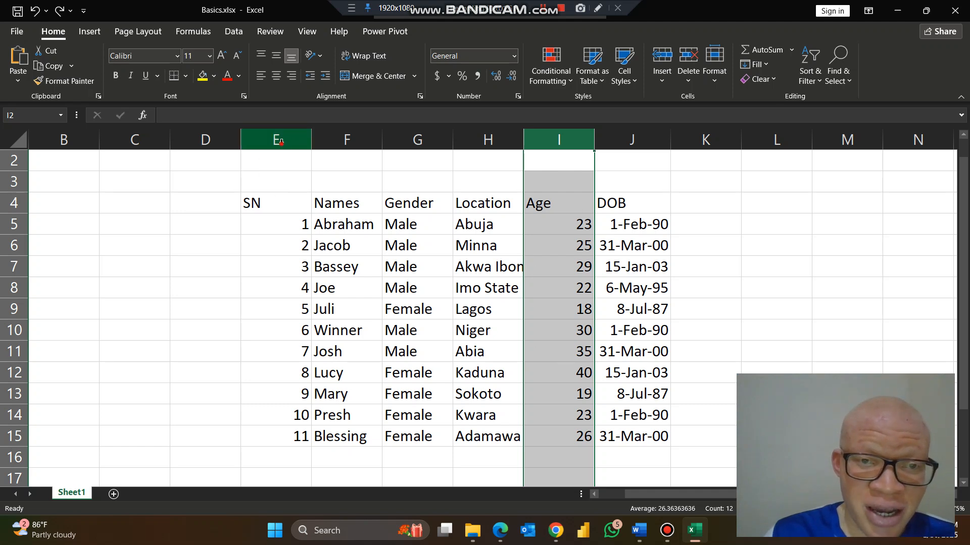
{"action": "left_click", "coordinate": [282, 141]}
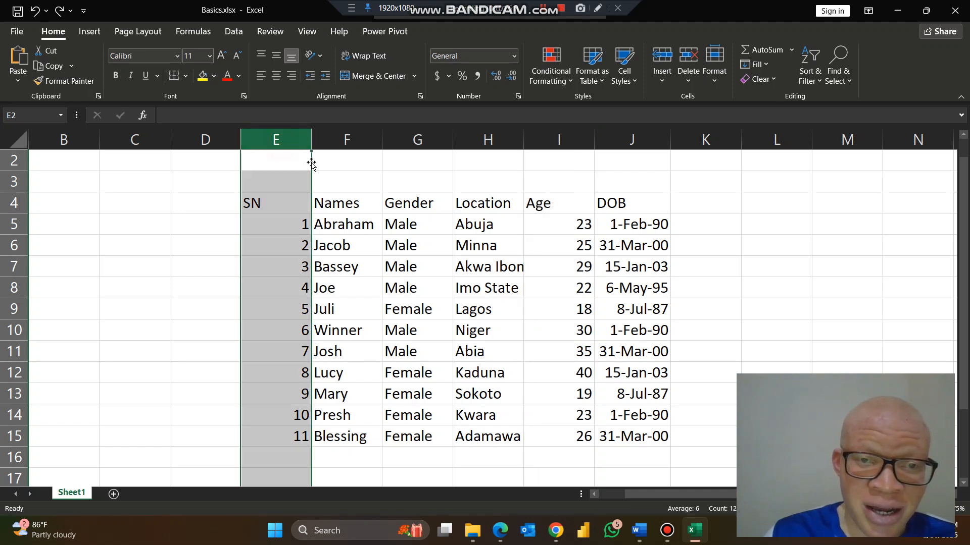
{"action": "double_click", "coordinate": [311, 138]}
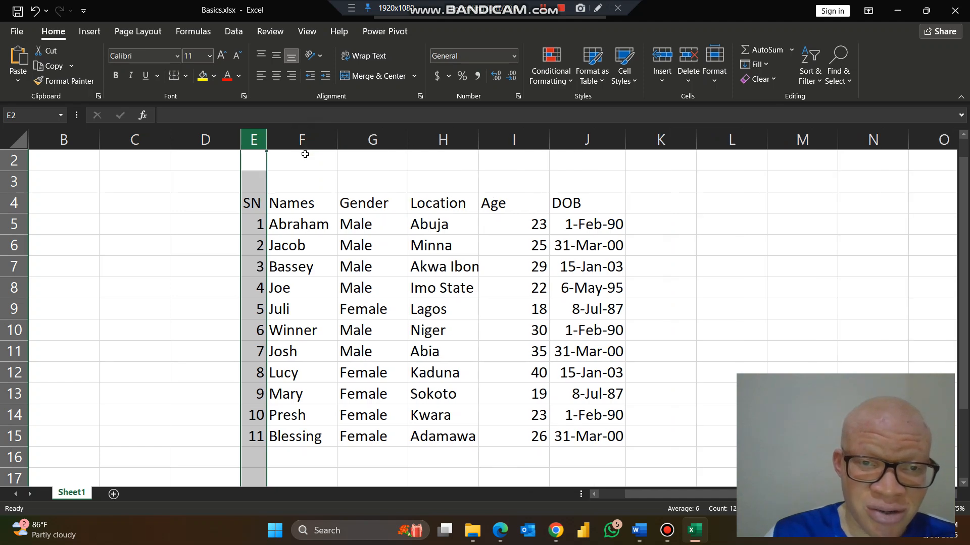
Autofit the widths of columns F through J, Names to DOB, to their contents.
{"action": "left_click_drag", "start_coordinate": [303, 139], "coordinate": [620, 138]}
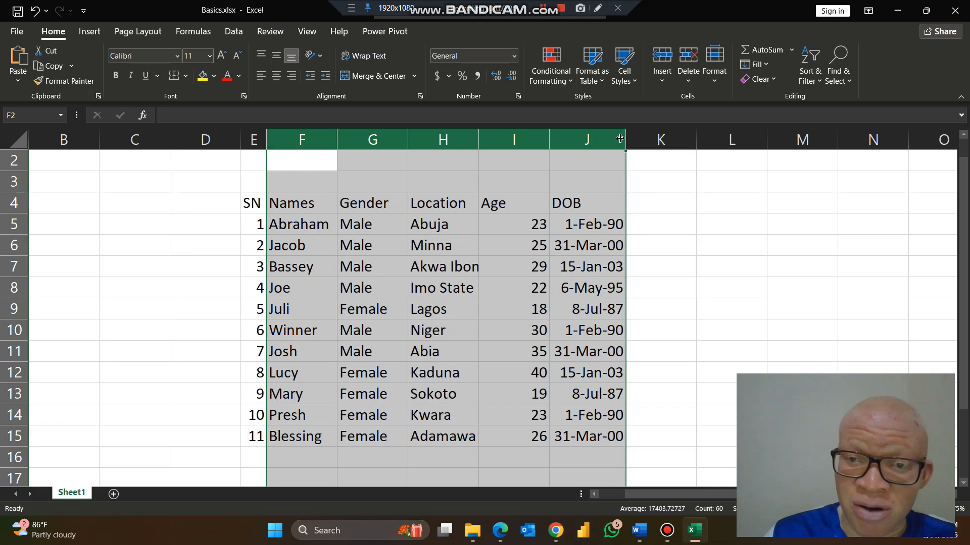
{"action": "double_click", "coordinate": [550, 140]}
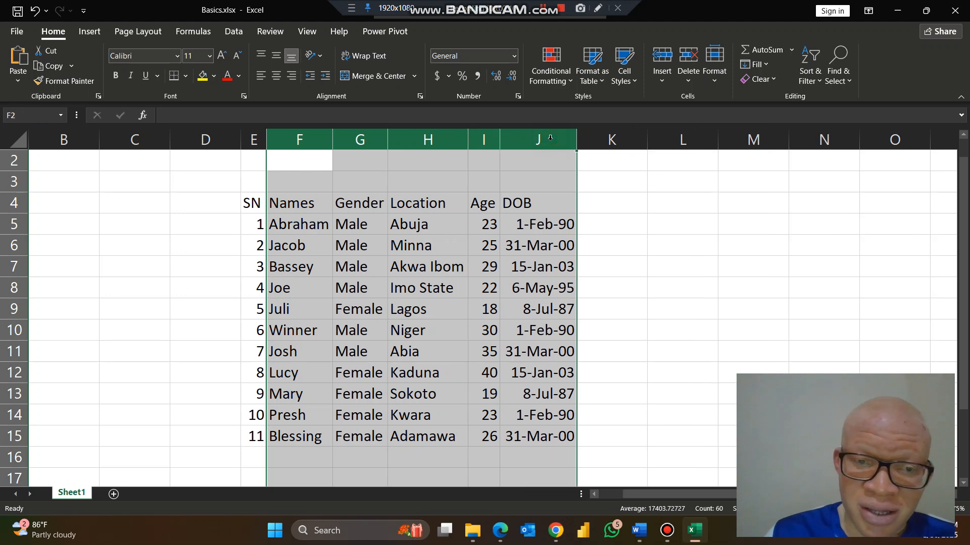
{"action": "left_click", "coordinate": [601, 222]}
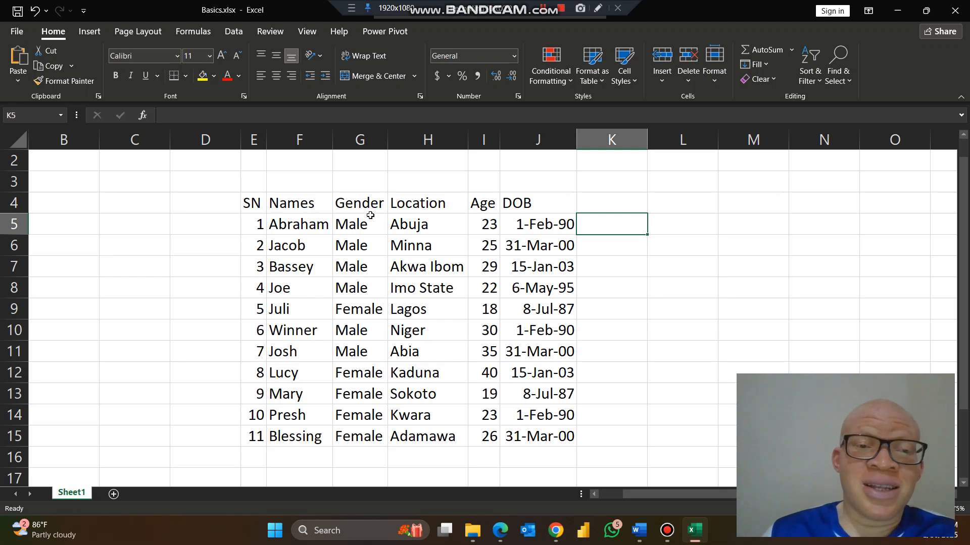
Make the header row E4:J4 bold and centre its text horizontally.
{"action": "left_click_drag", "start_coordinate": [254, 203], "coordinate": [527, 199]}
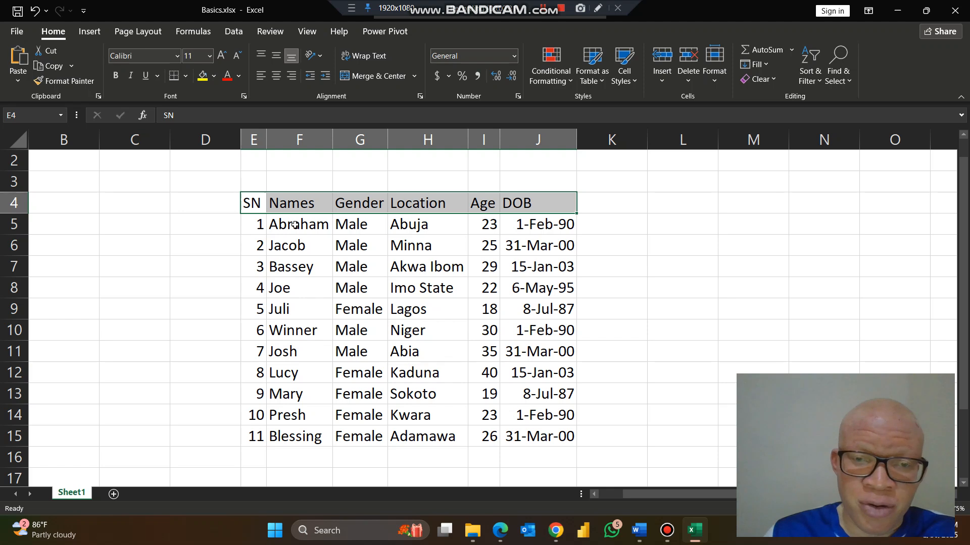
{"action": "key", "text": "ctrl+b"}
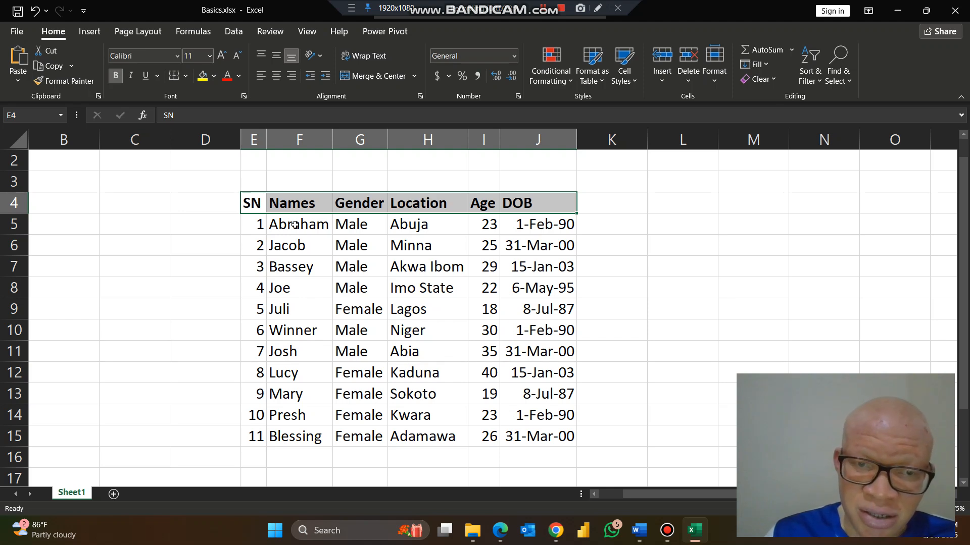
{"action": "left_click", "coordinate": [275, 77]}
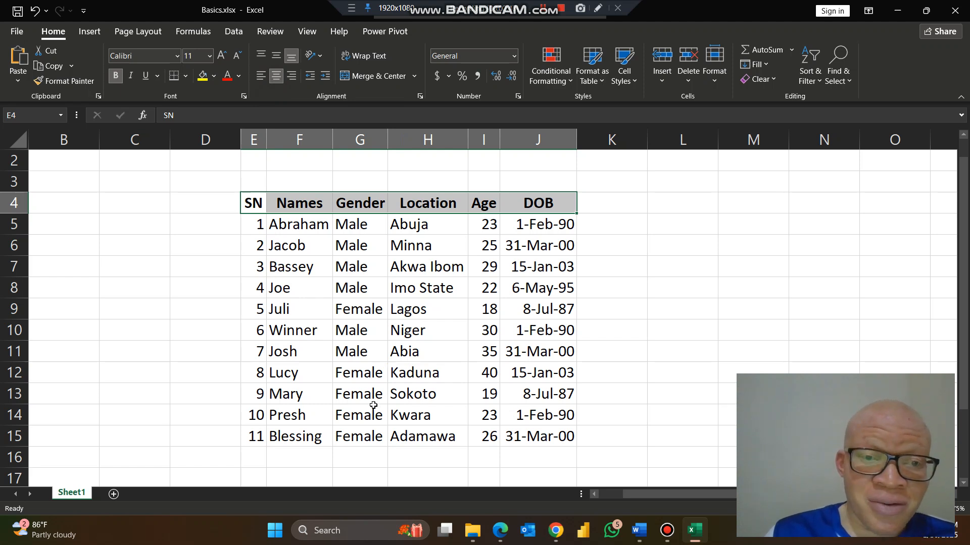
{"action": "left_click", "coordinate": [346, 338]}
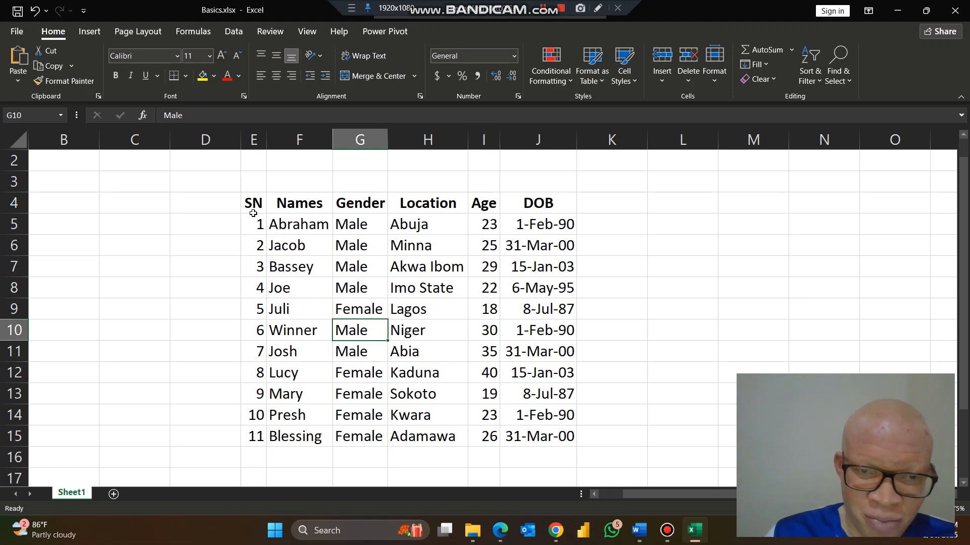
Apply All Borders to the whole table, E4:J15, including the header row.
{"action": "left_click_drag", "start_coordinate": [249, 205], "coordinate": [254, 226]}
{"action": "left_click_drag", "start_coordinate": [303, 255], "coordinate": [536, 435]}
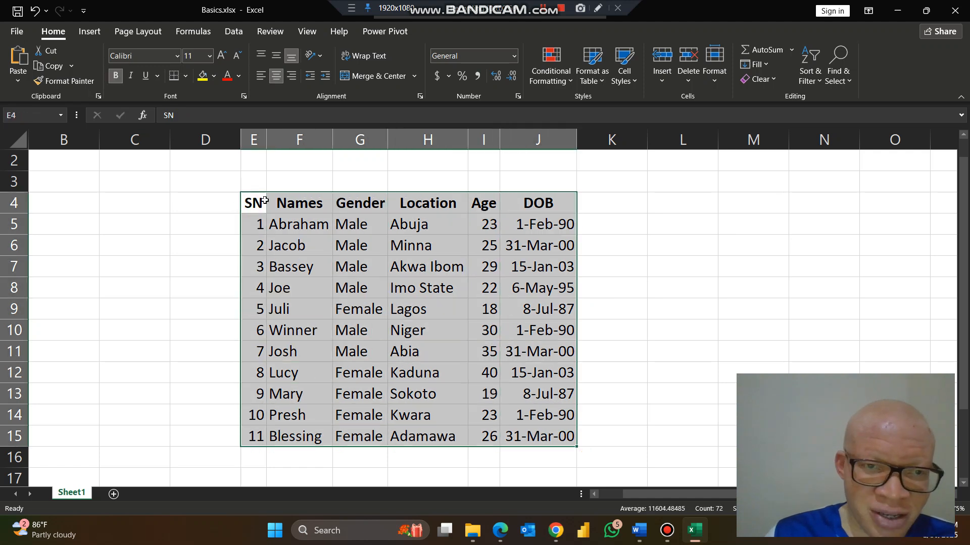
{"action": "left_click", "coordinate": [186, 76]}
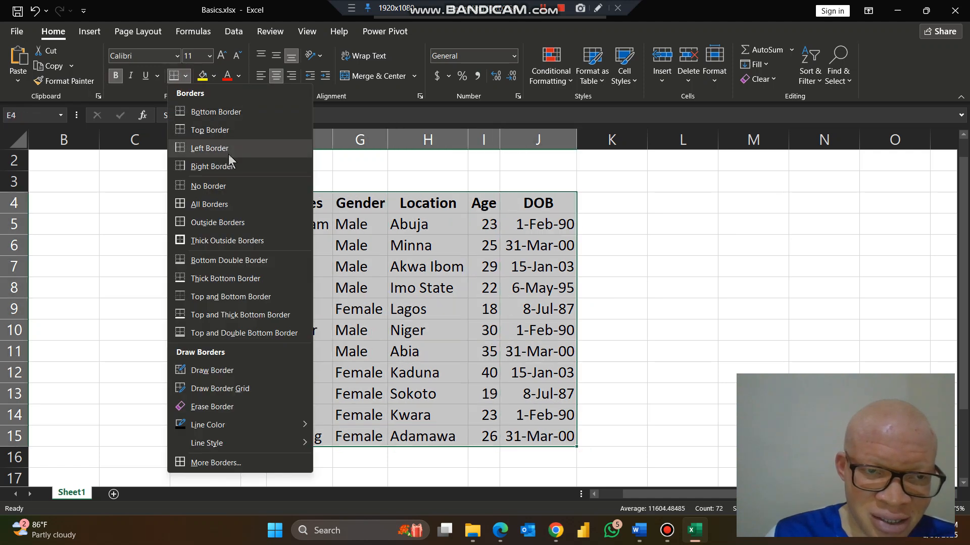
{"action": "left_click", "coordinate": [218, 204]}
{"action": "left_click", "coordinate": [728, 266]}
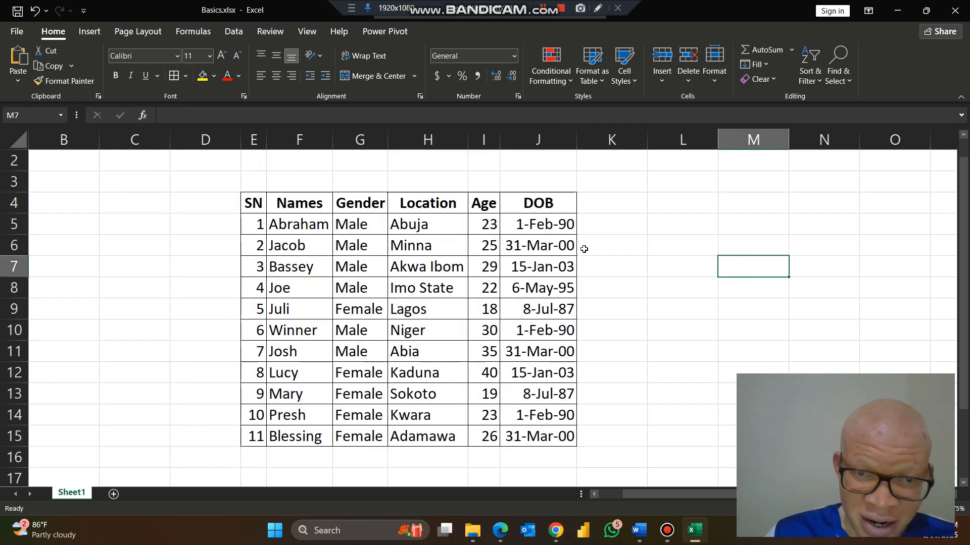
Apply Thick Outside Borders to the whole table E4:J15 and to its data rows E5:J15.
{"action": "left_click_drag", "start_coordinate": [256, 207], "coordinate": [538, 433]}
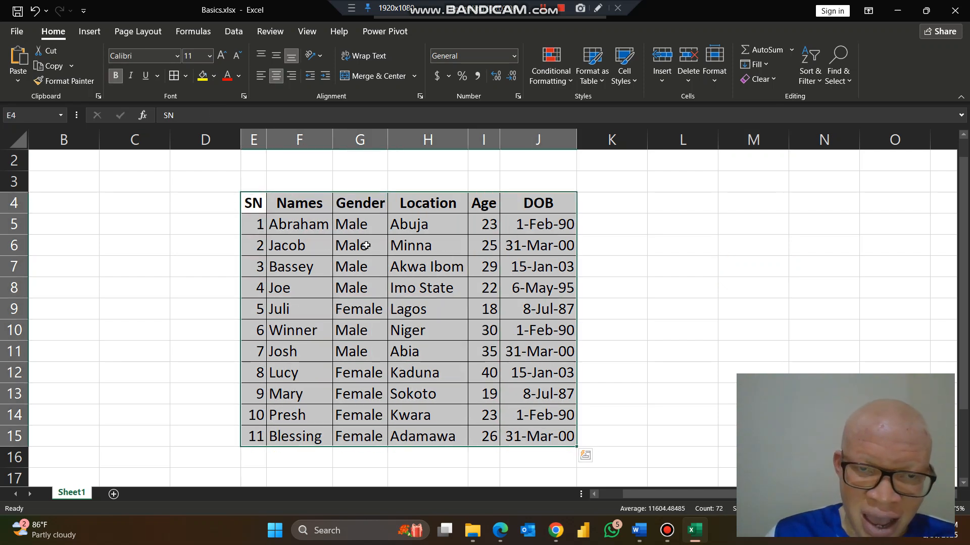
{"action": "left_click", "coordinate": [184, 77]}
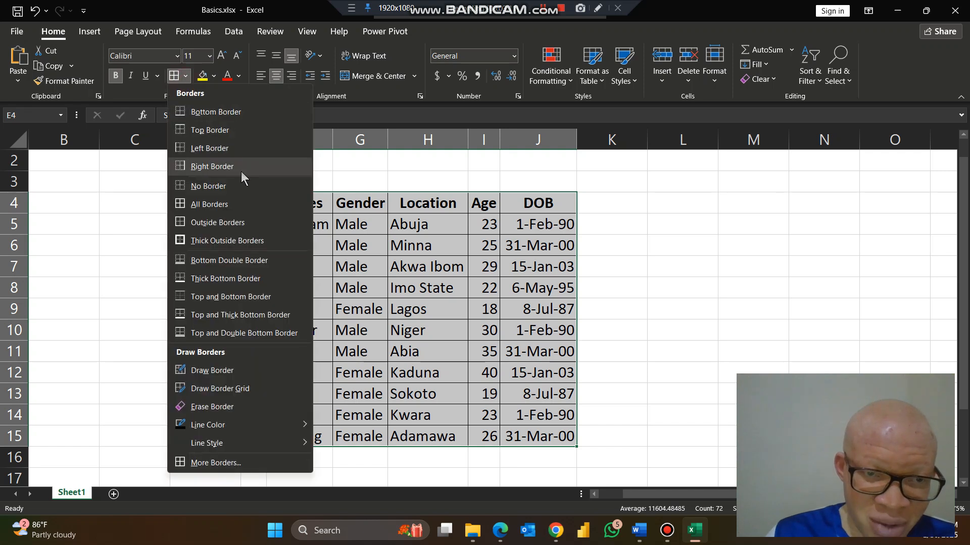
{"action": "left_click", "coordinate": [217, 242]}
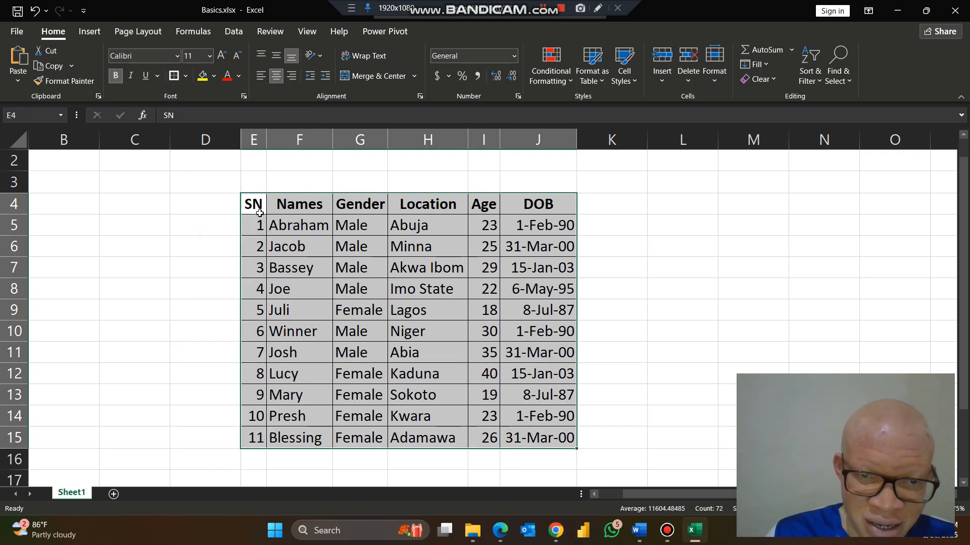
{"action": "left_click_drag", "start_coordinate": [252, 225], "coordinate": [524, 438]}
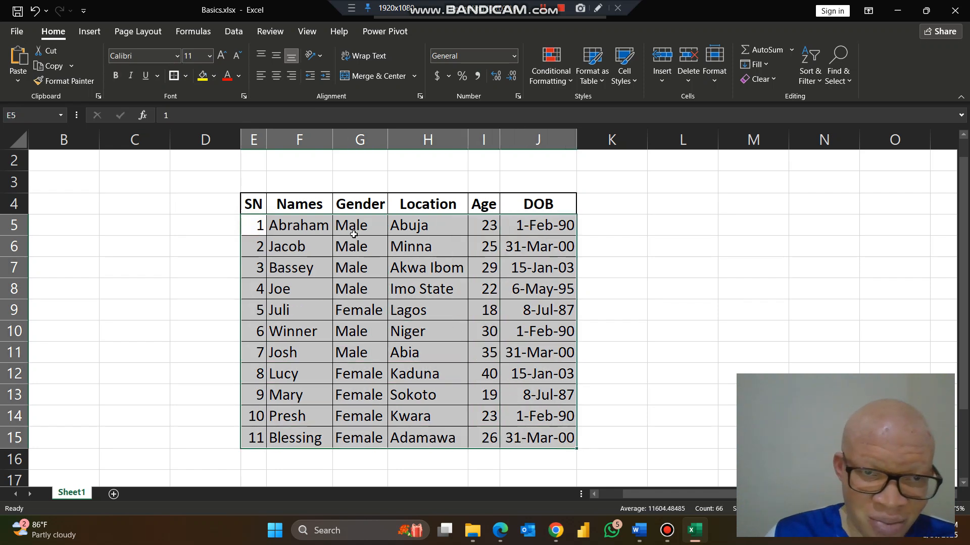
{"action": "left_click", "coordinate": [173, 78]}
{"action": "left_click", "coordinate": [655, 245]}
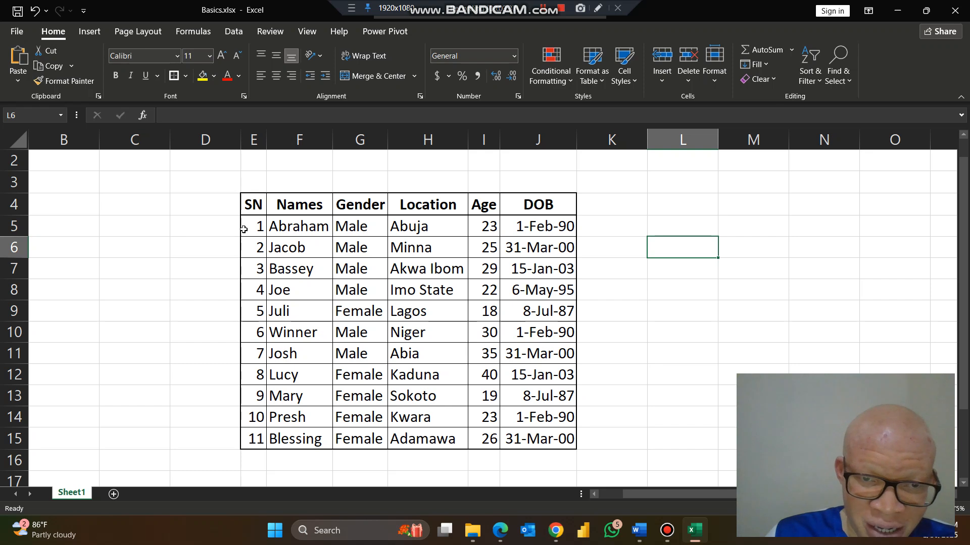
{"action": "left_click_drag", "start_coordinate": [244, 225], "coordinate": [525, 289]}
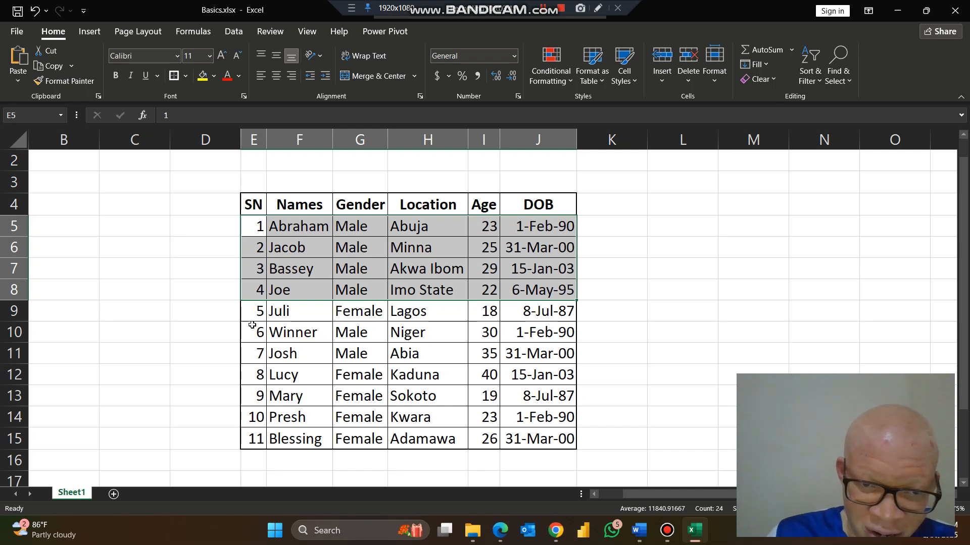
{"action": "left_click_drag", "start_coordinate": [250, 329], "coordinate": [530, 358]}
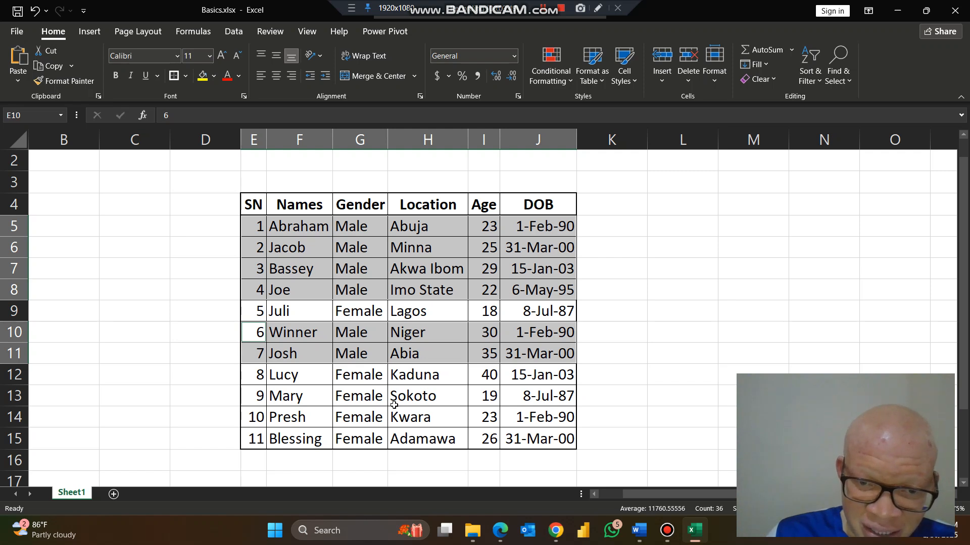
{"action": "left_click", "coordinate": [368, 284]}
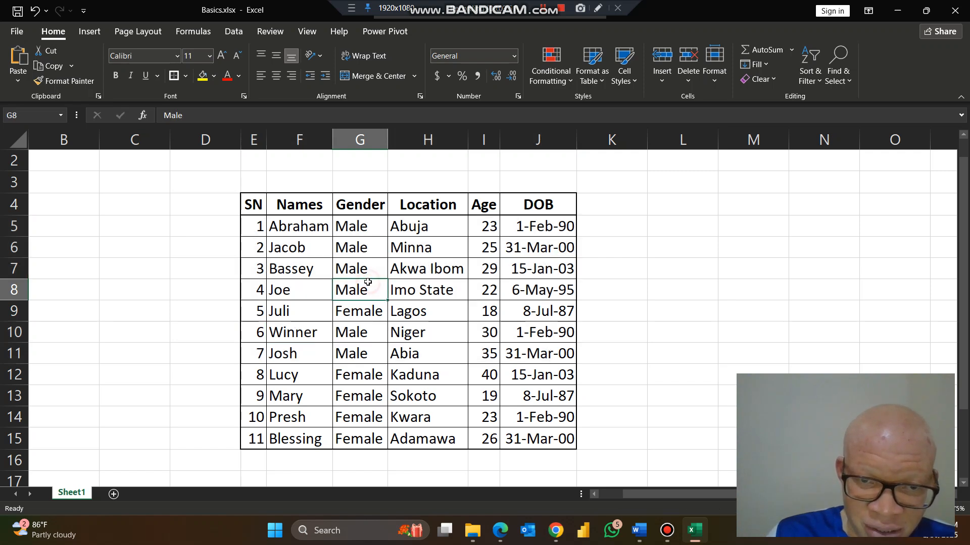
Fill all the Male rows, E5:J8 and E10:J11, with the lightest blue theme colour.
{"action": "left_click_drag", "start_coordinate": [258, 231], "coordinate": [526, 285]}
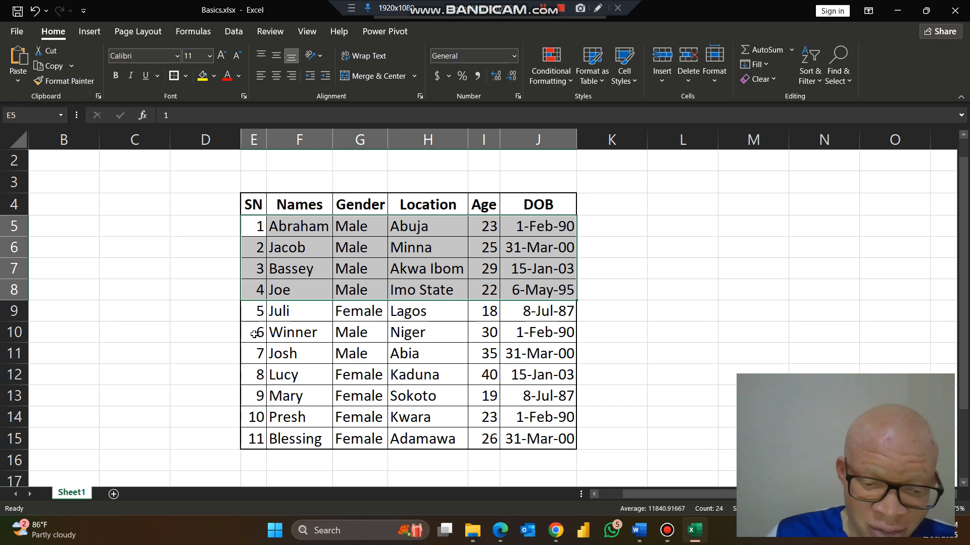
{"action": "left_click_drag", "start_coordinate": [254, 334], "coordinate": [542, 355]}
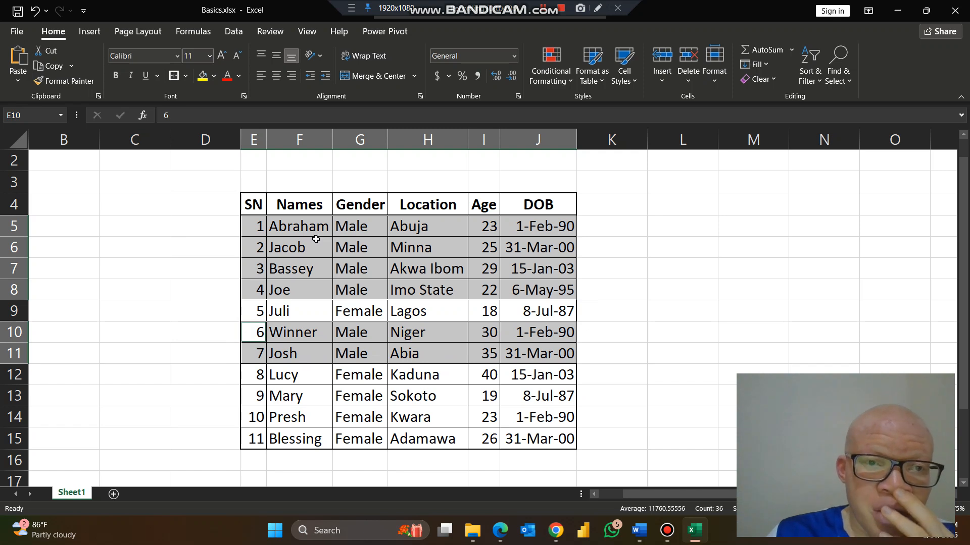
{"action": "left_click", "coordinate": [214, 76]}
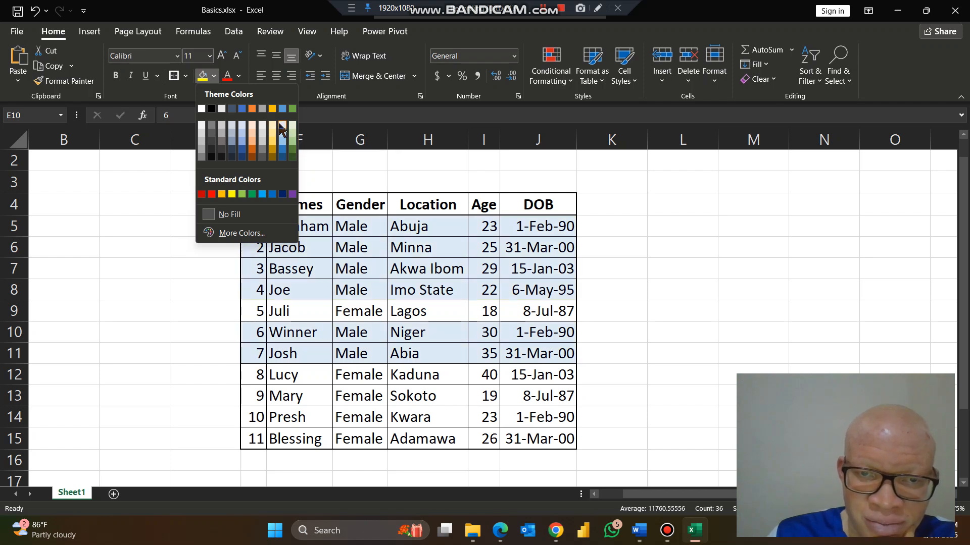
{"action": "left_click", "coordinate": [282, 129]}
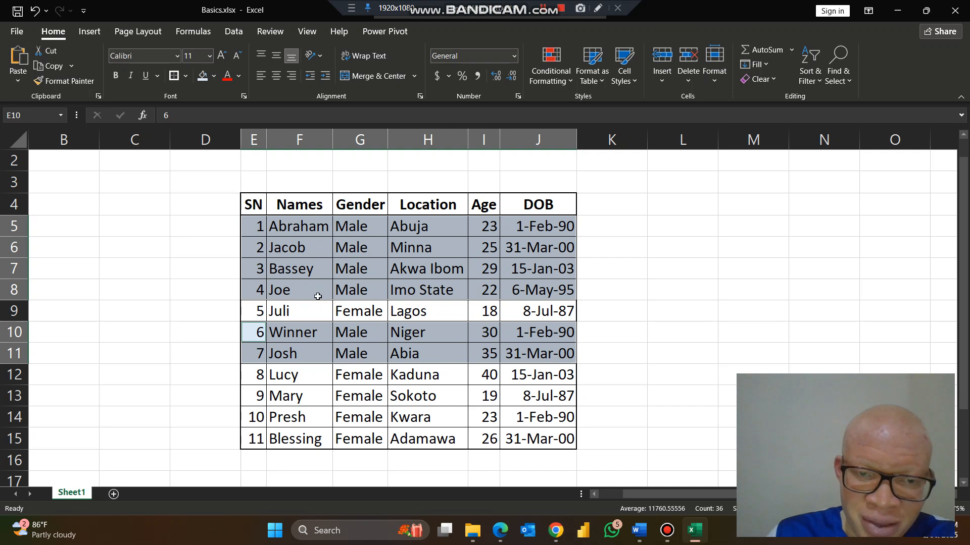
Fill all the Female rows, E9:J9 and E12:J15, with a light gold theme colour.
{"action": "left_click", "coordinate": [250, 311]}
{"action": "left_click", "coordinate": [249, 311]}
{"action": "left_click_drag", "start_coordinate": [265, 311], "coordinate": [528, 308]}
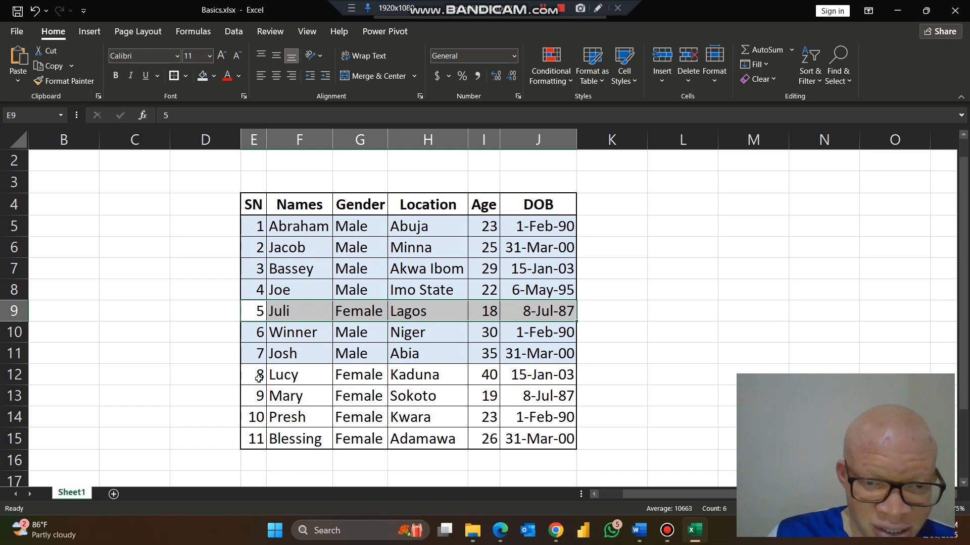
{"action": "left_click_drag", "start_coordinate": [259, 378], "coordinate": [539, 437]}
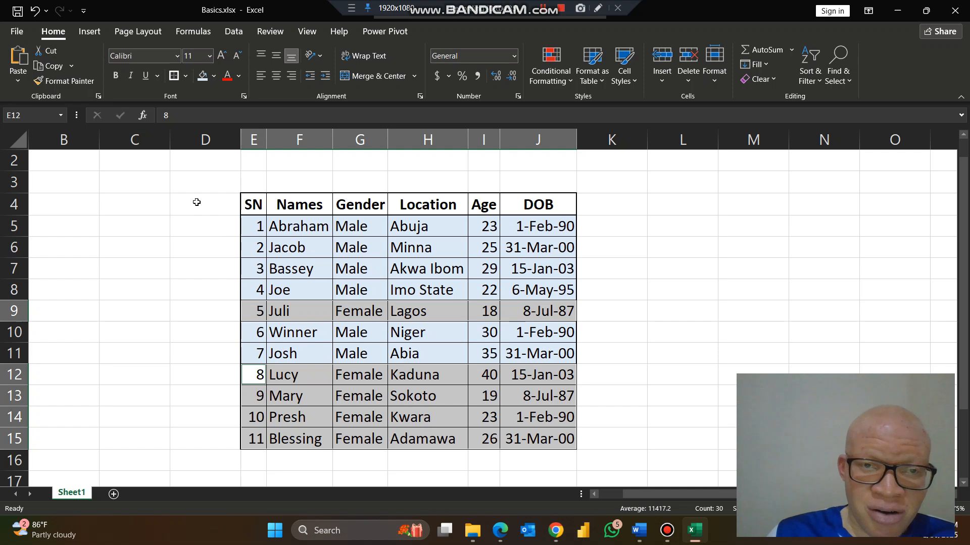
{"action": "left_click", "coordinate": [214, 80]}
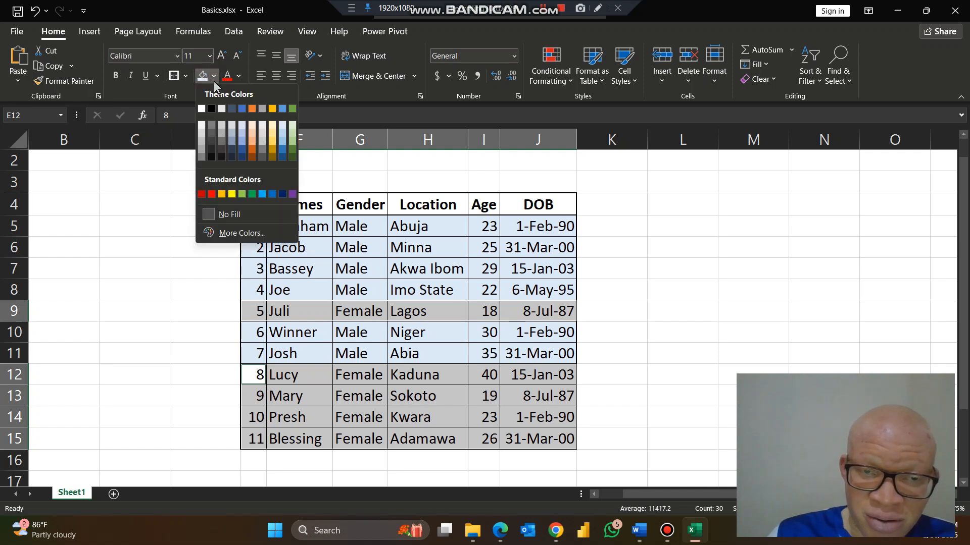
{"action": "left_click", "coordinate": [276, 130]}
{"action": "left_click", "coordinate": [688, 240]}
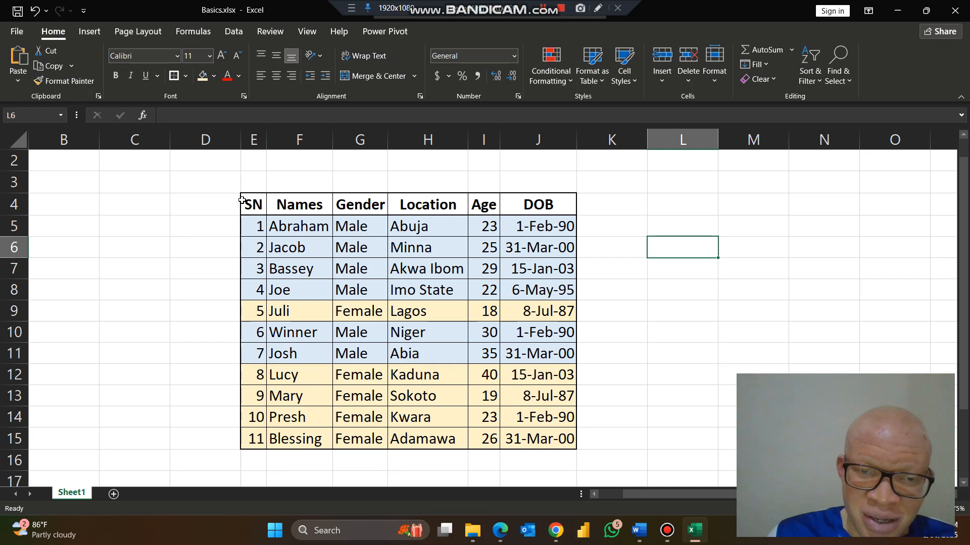
Increase the font size of the whole table E4:J15 to 14 and autofit columns E through K to the enlarged text.
{"action": "left_click_drag", "start_coordinate": [247, 205], "coordinate": [542, 444]}
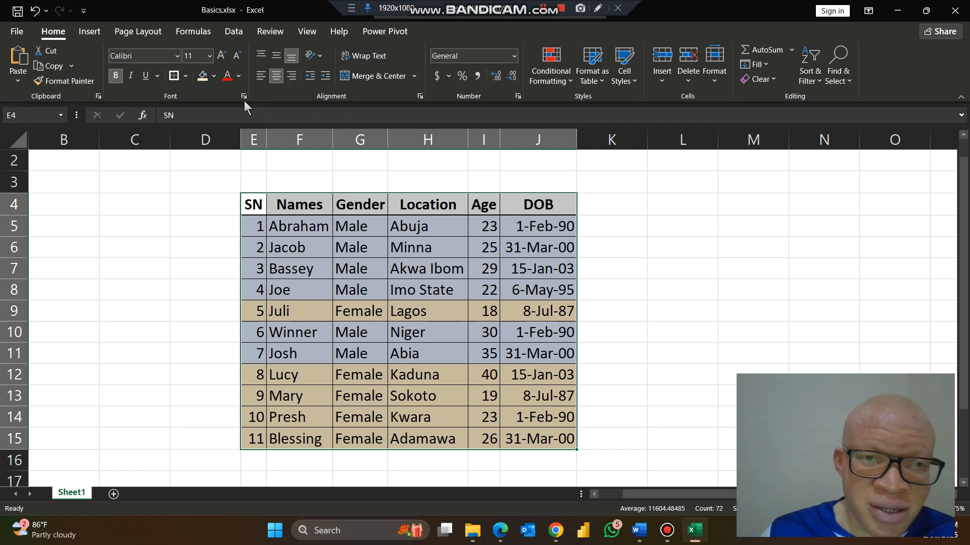
{"action": "left_click", "coordinate": [220, 57]}
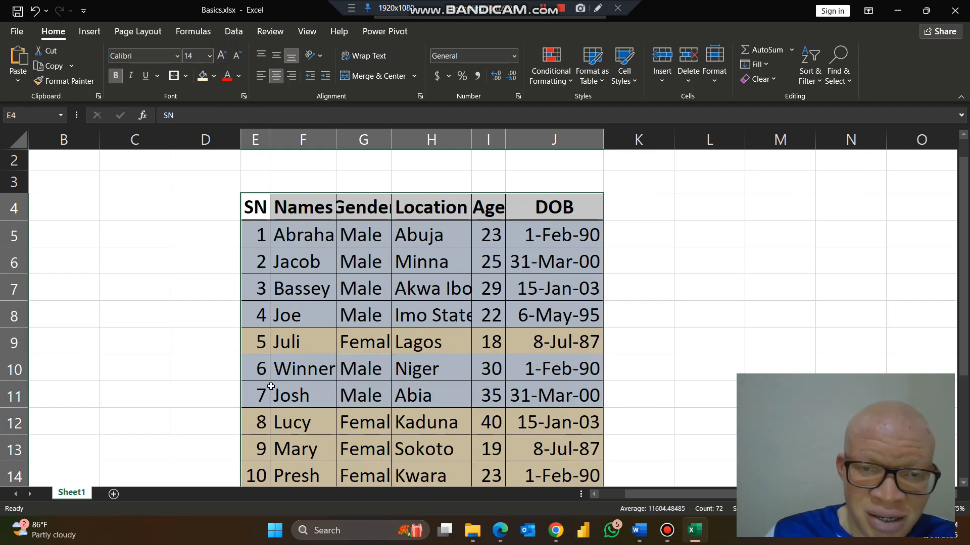
{"action": "left_click_drag", "start_coordinate": [260, 139], "coordinate": [608, 146]}
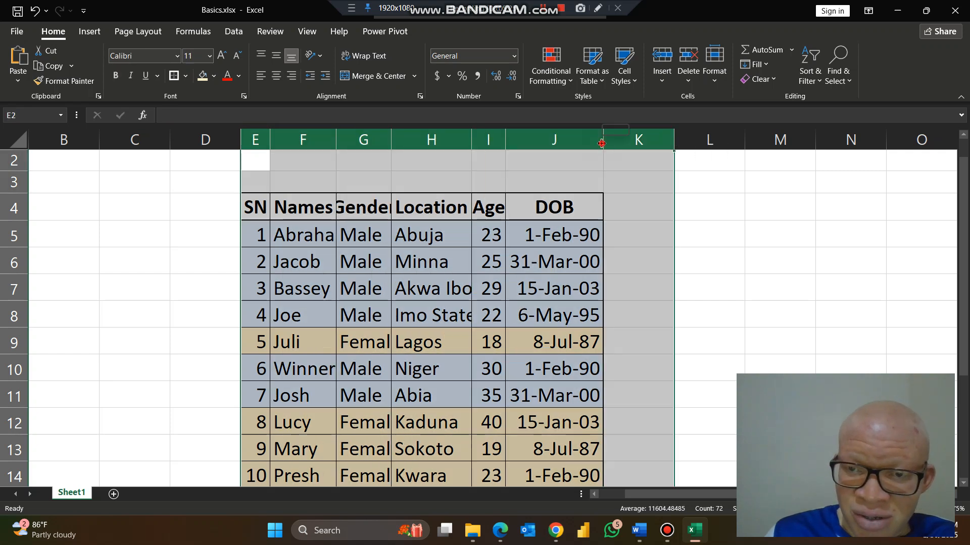
{"action": "double_click", "coordinate": [604, 144]}
{"action": "scroll", "coordinate": [478, 200], "scroll_direction": "down", "scroll_amount": 2}
{"action": "scroll", "coordinate": [479, 200], "scroll_direction": "up", "scroll_amount": 1}
{"action": "scroll", "coordinate": [478, 200], "scroll_direction": "up", "scroll_amount": 1}
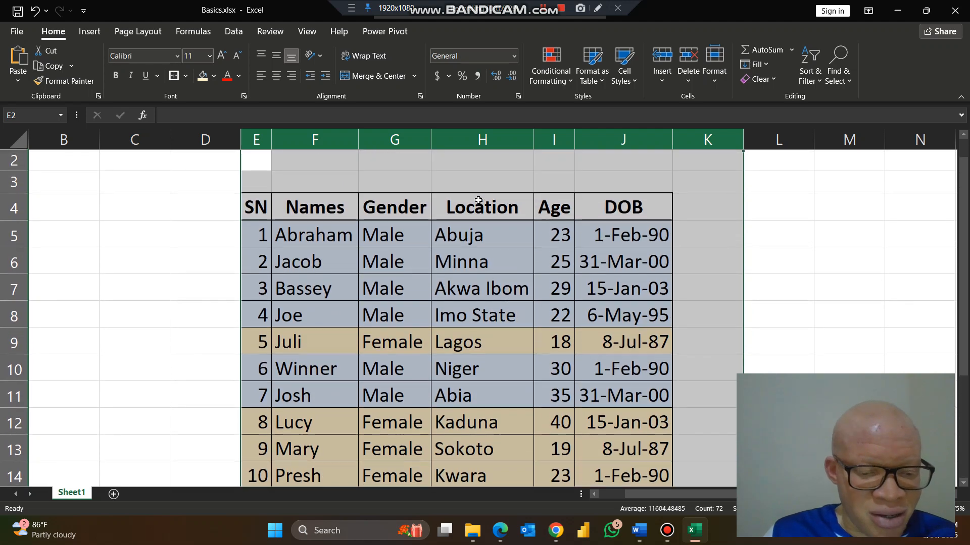
{"action": "scroll", "coordinate": [478, 200], "scroll_direction": "down", "scroll_amount": 1}
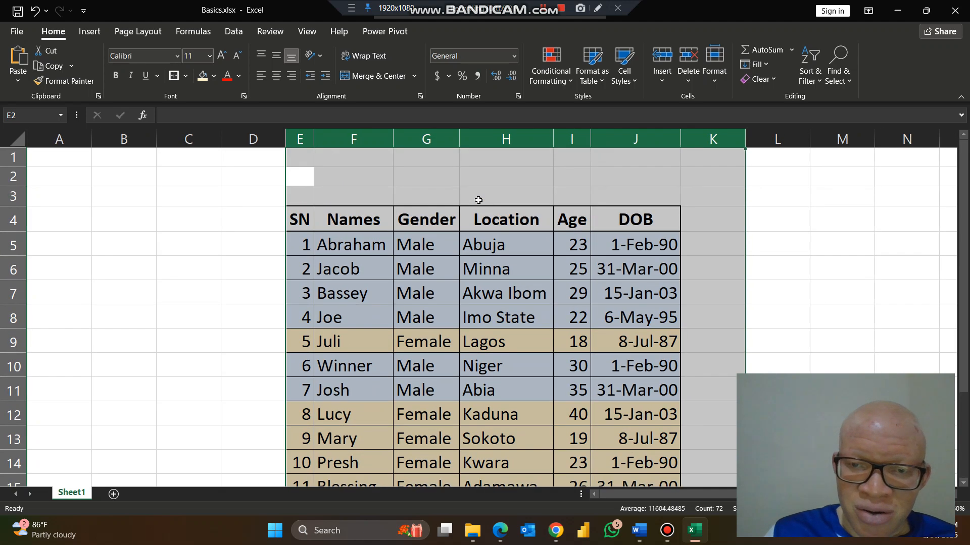
Change the font of the whole table E4:J15 to Abadi and autofit columns E through J.
{"action": "scroll", "coordinate": [478, 200], "scroll_direction": "down", "scroll_amount": 1}
{"action": "scroll", "coordinate": [478, 200], "scroll_direction": "up", "scroll_amount": 1}
{"action": "scroll", "coordinate": [479, 200], "scroll_direction": "down", "scroll_amount": 1}
{"action": "left_click", "coordinate": [465, 199]}
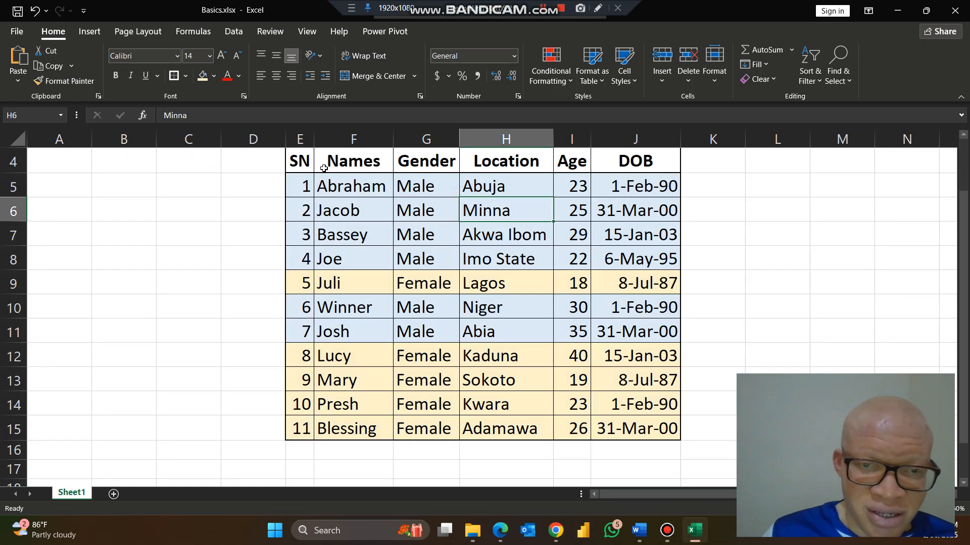
{"action": "left_click_drag", "start_coordinate": [290, 158], "coordinate": [659, 426]}
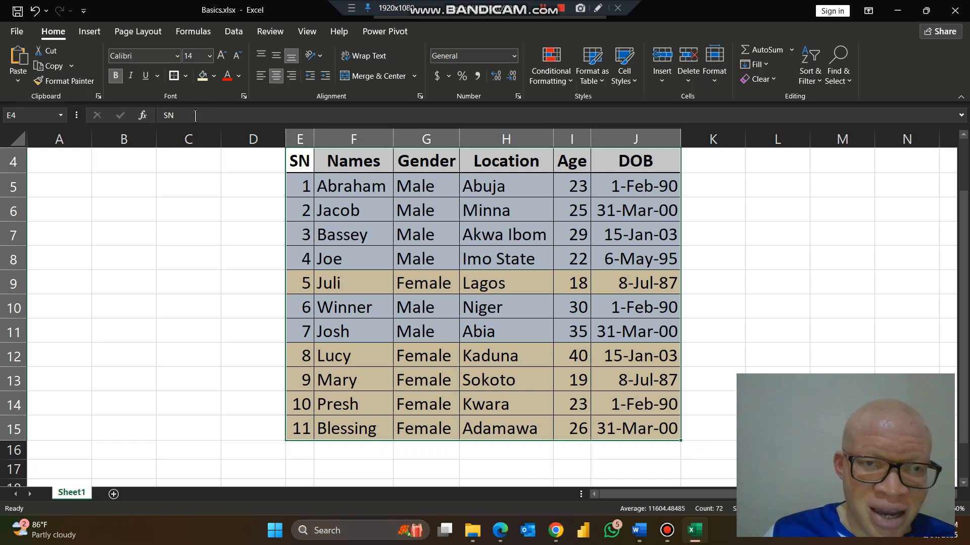
{"action": "left_click", "coordinate": [177, 56]}
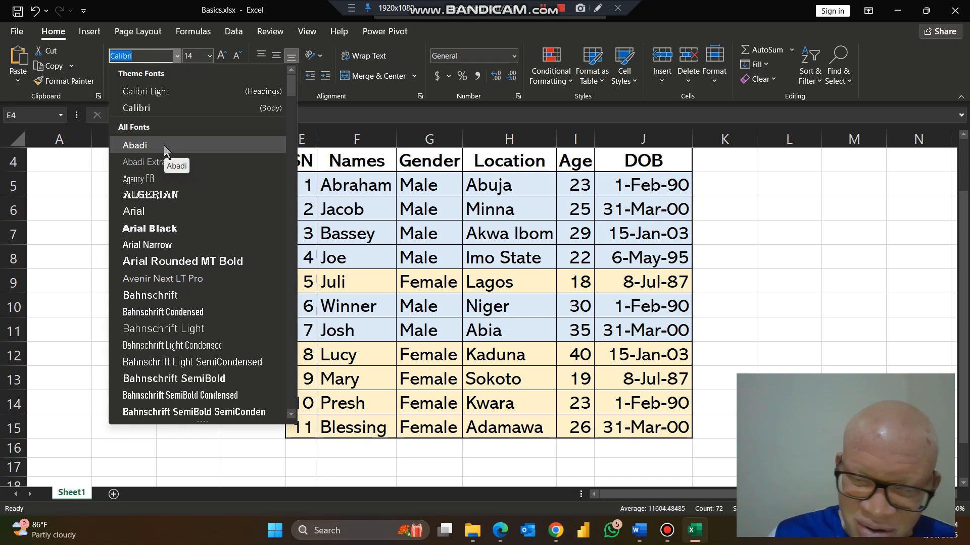
{"action": "left_click", "coordinate": [163, 144]}
{"action": "left_click_drag", "start_coordinate": [303, 139], "coordinate": [672, 140]}
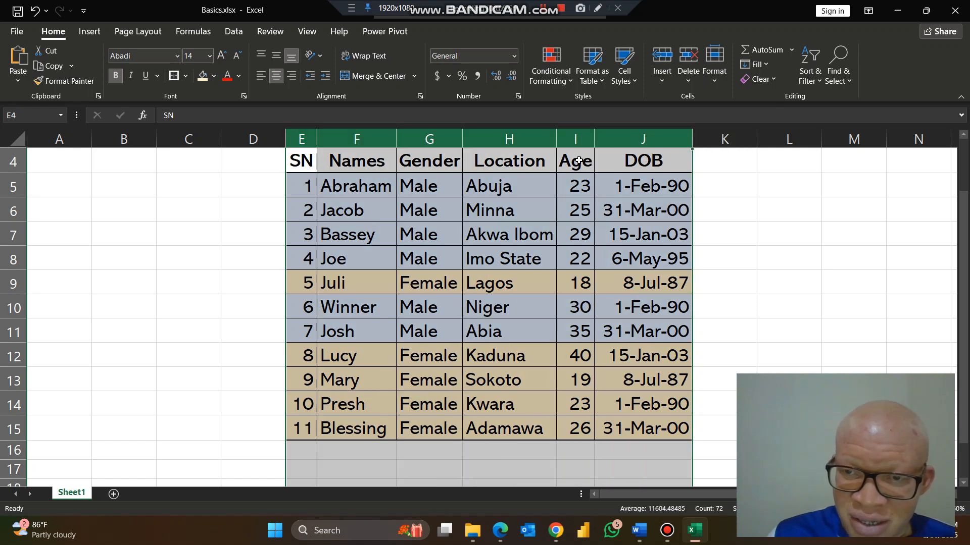
{"action": "double_click", "coordinate": [593, 140]}
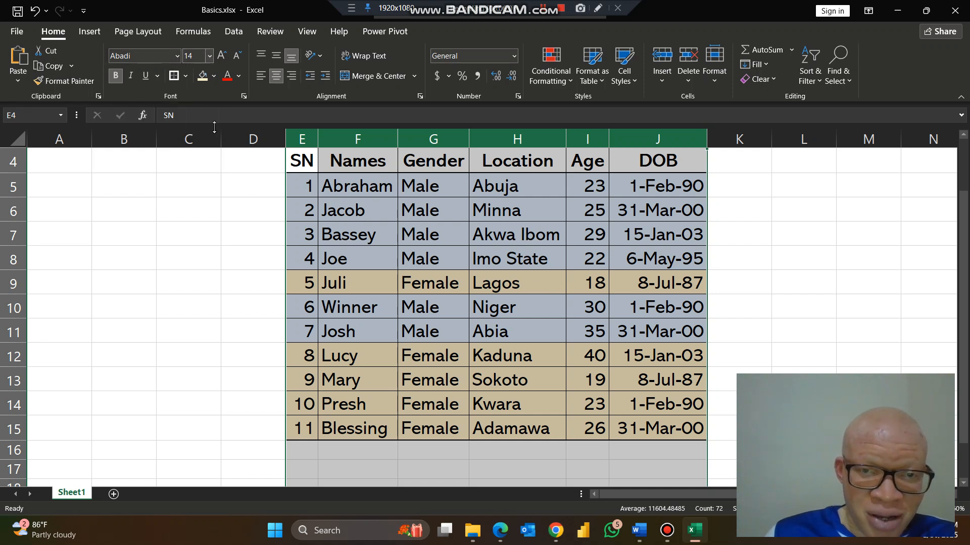
{"action": "left_click", "coordinate": [422, 235]}
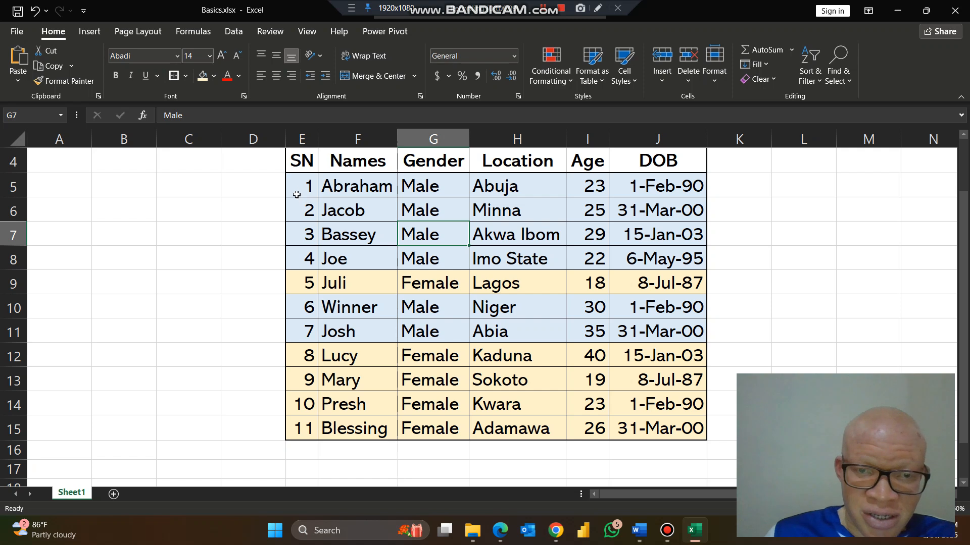
Try the Arial font on the Male rows, E5:J8 and E10:J11, and undo that font change.
{"action": "left_click_drag", "start_coordinate": [300, 183], "coordinate": [643, 253]}
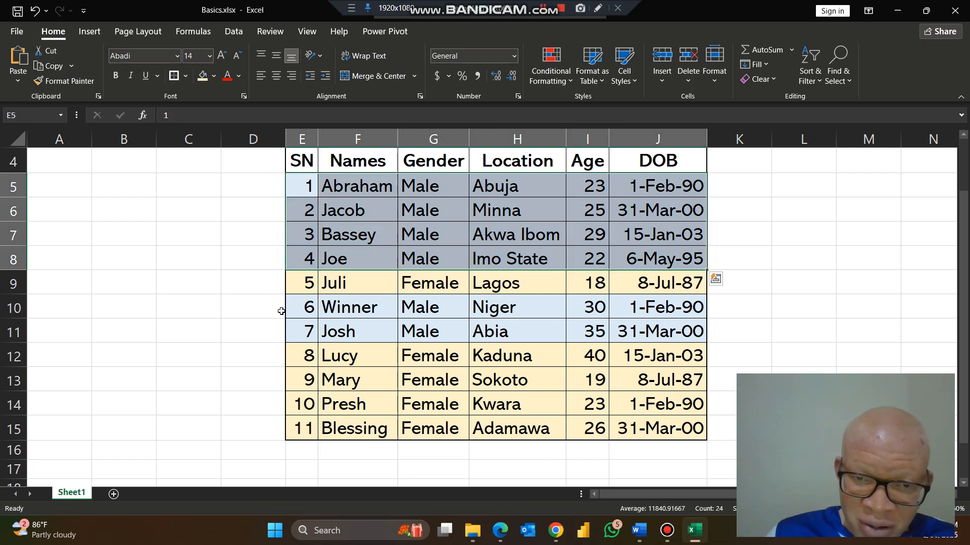
{"action": "left_click_drag", "start_coordinate": [294, 310], "coordinate": [636, 324], "text": "ctrl"}
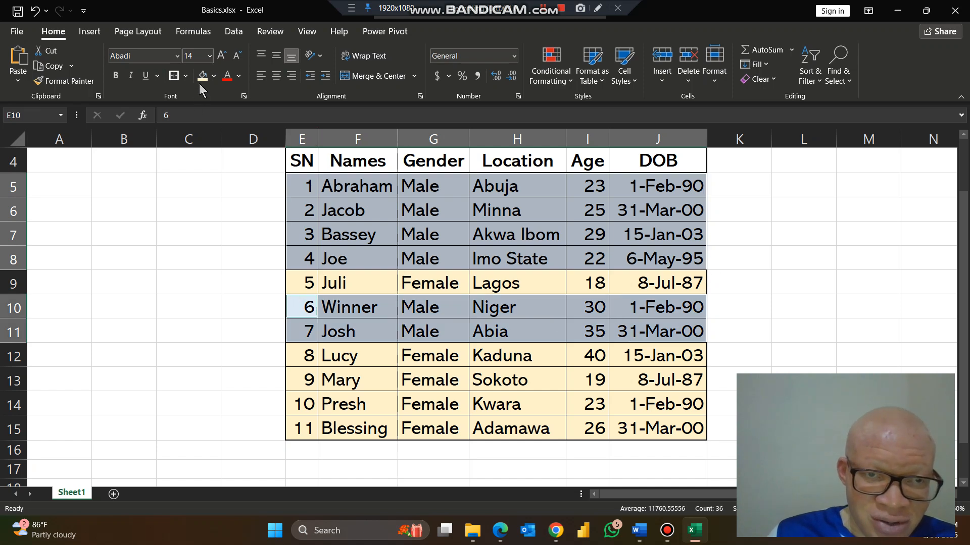
{"action": "left_click", "coordinate": [177, 57]}
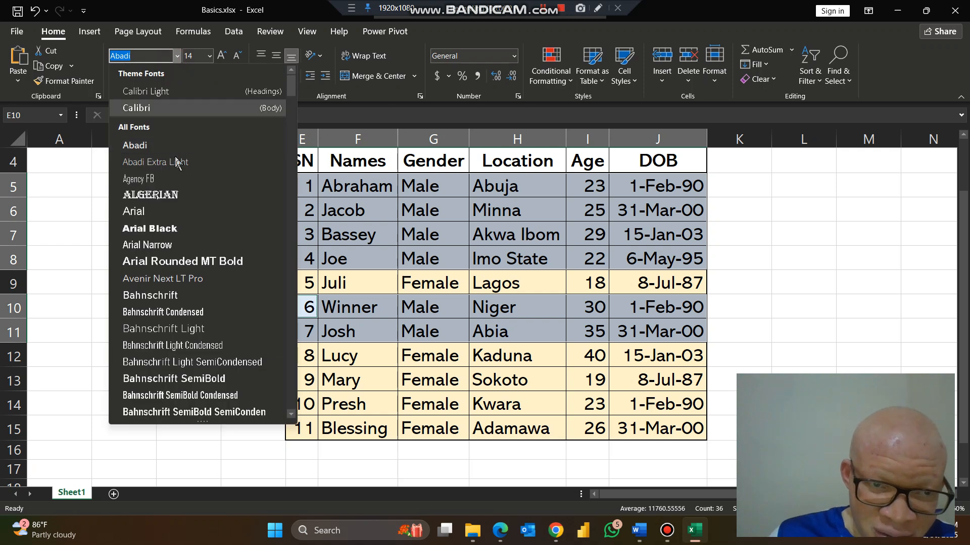
{"action": "left_click", "coordinate": [167, 215]}
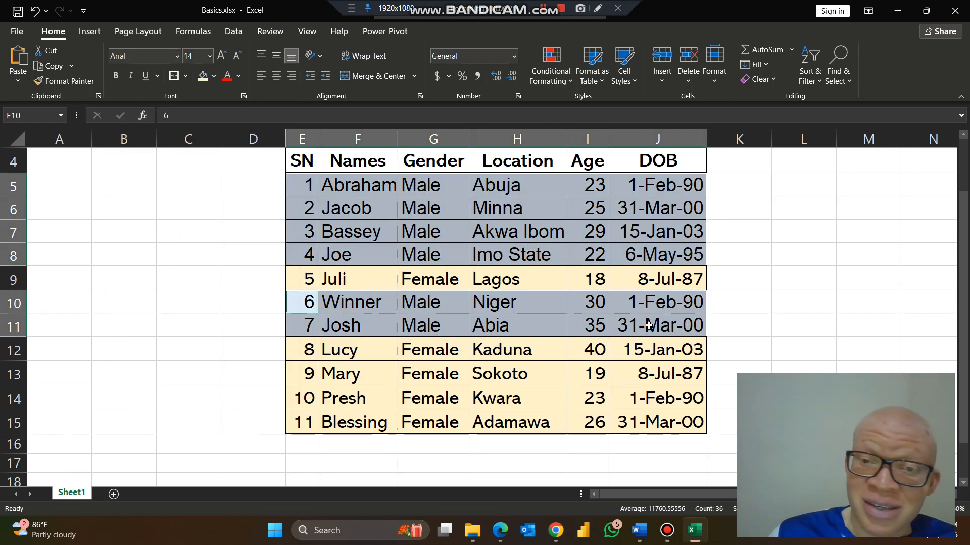
{"action": "left_click", "coordinate": [816, 322]}
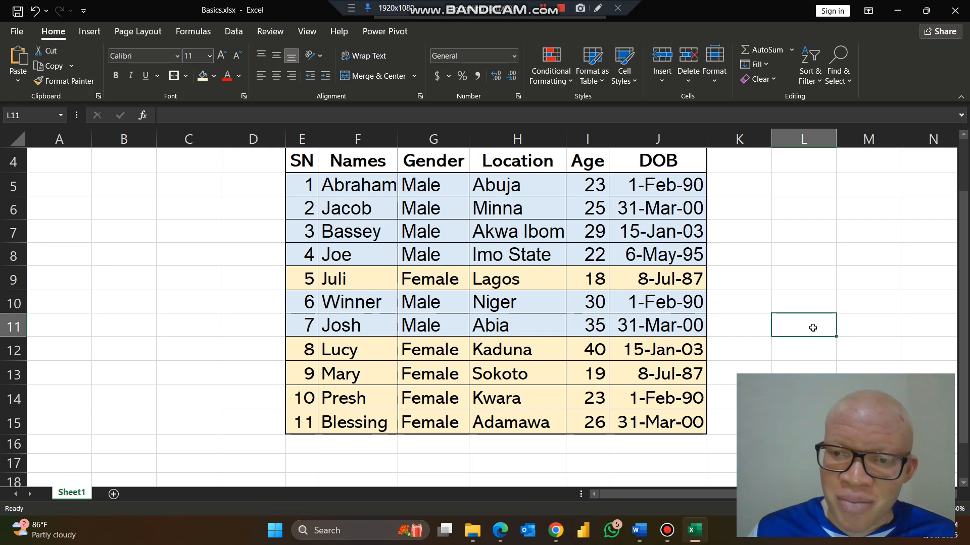
{"action": "key", "text": "ctrl+z"}
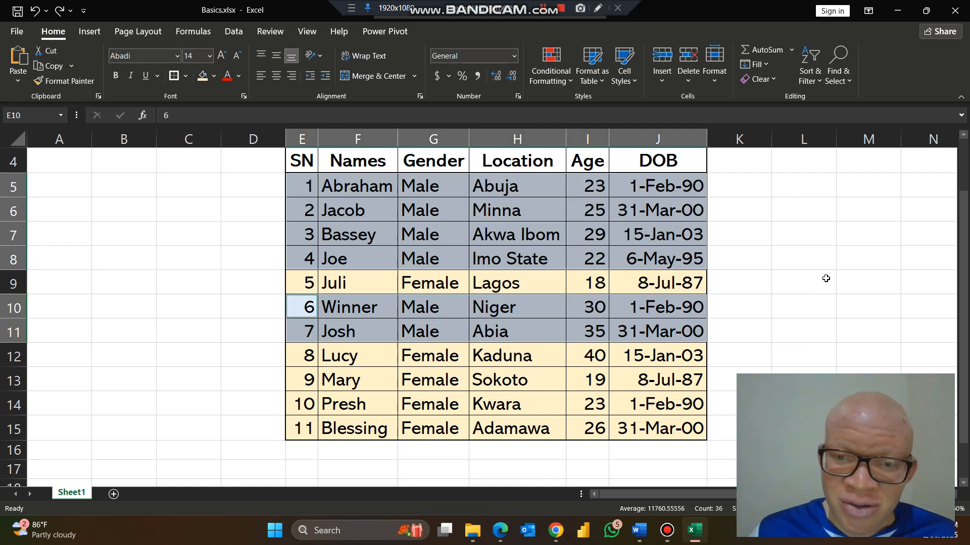
{"action": "left_click", "coordinate": [825, 260]}
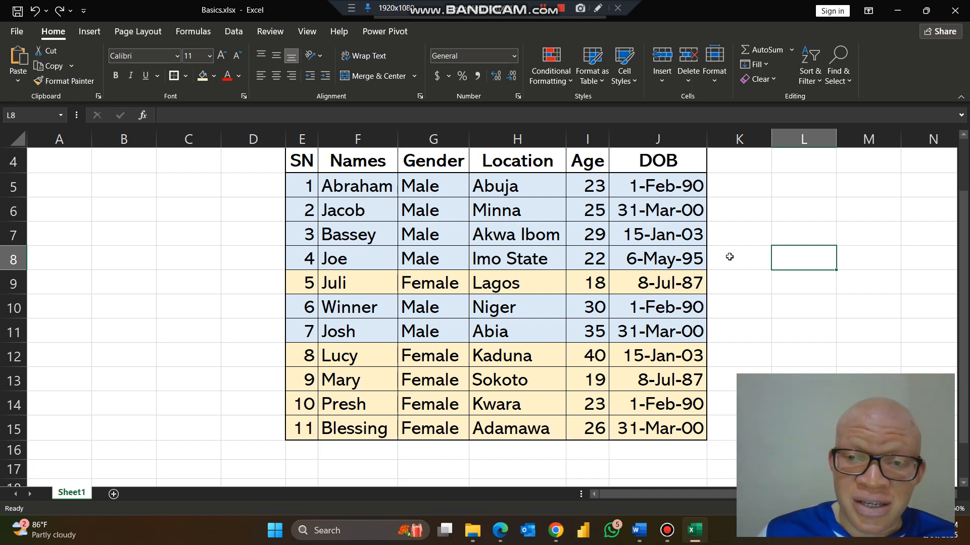
Switch to the Excel Beginners document in Word to review the Module 3 Cell Formatting topics, and return to the workbook.
{"action": "key", "text": "alt+Tab"}
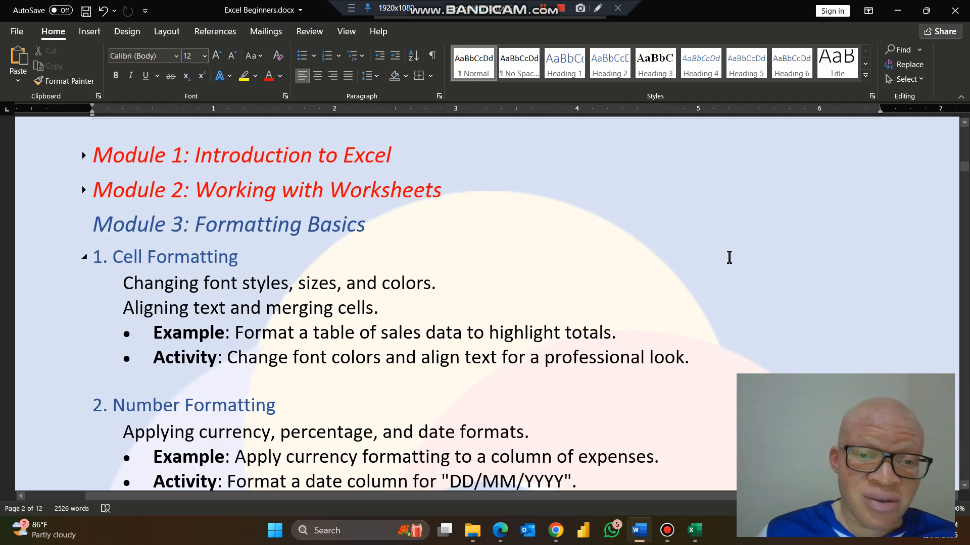
{"action": "key", "text": "alt+Tab"}
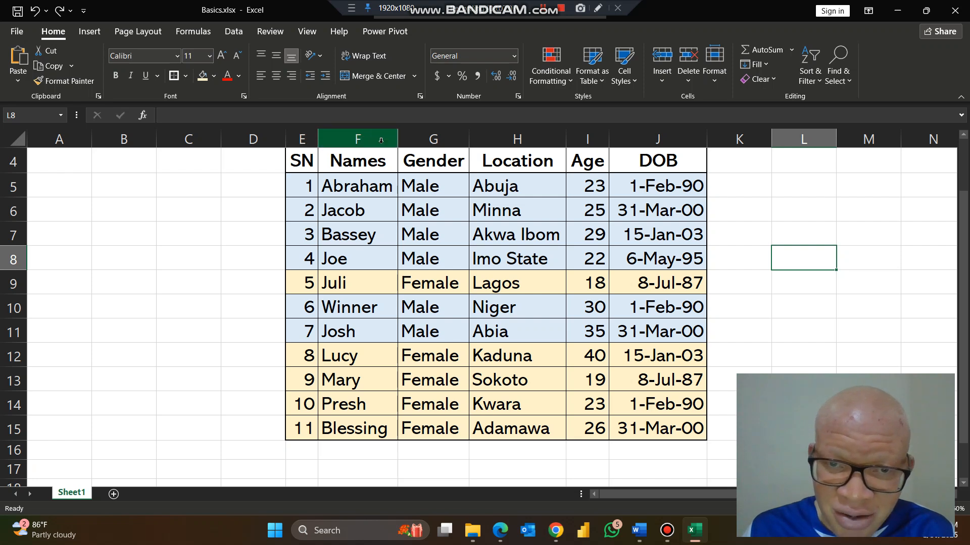
Widen the Names, Gender and Location columns F through H to one equal width, and widen the Age and SN columns individually.
{"action": "left_click_drag", "start_coordinate": [381, 135], "coordinate": [573, 137]}
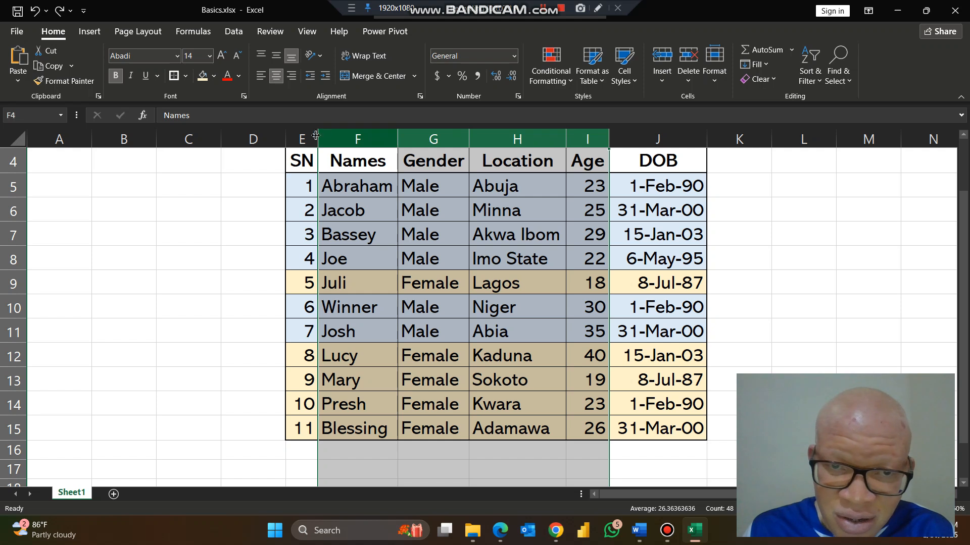
{"action": "left_click", "coordinate": [359, 138]}
{"action": "left_click_drag", "start_coordinate": [360, 138], "coordinate": [586, 143]}
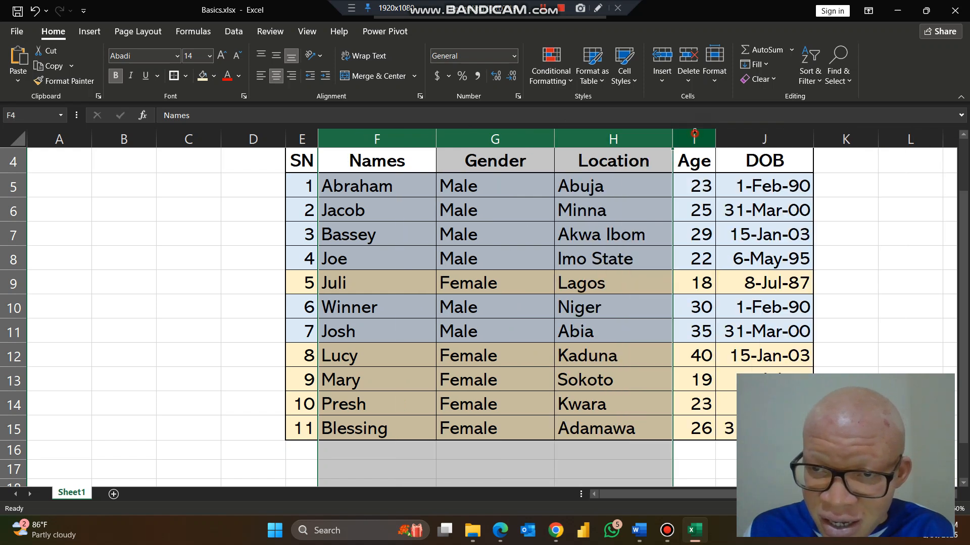
{"action": "left_click", "coordinate": [695, 134]}
{"action": "left_click_drag", "start_coordinate": [718, 135], "coordinate": [746, 136]}
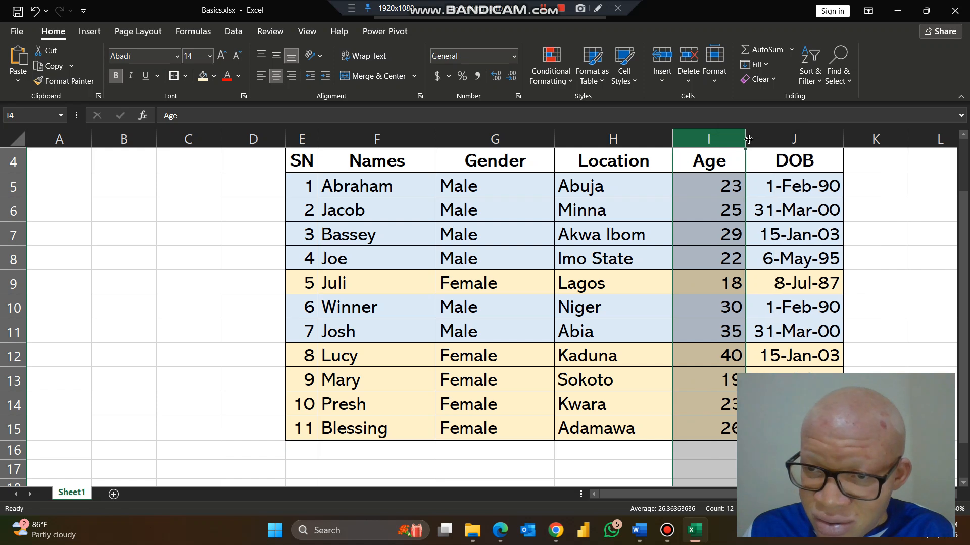
{"action": "left_click", "coordinate": [308, 138]}
{"action": "left_click_drag", "start_coordinate": [325, 135], "coordinate": [337, 136]}
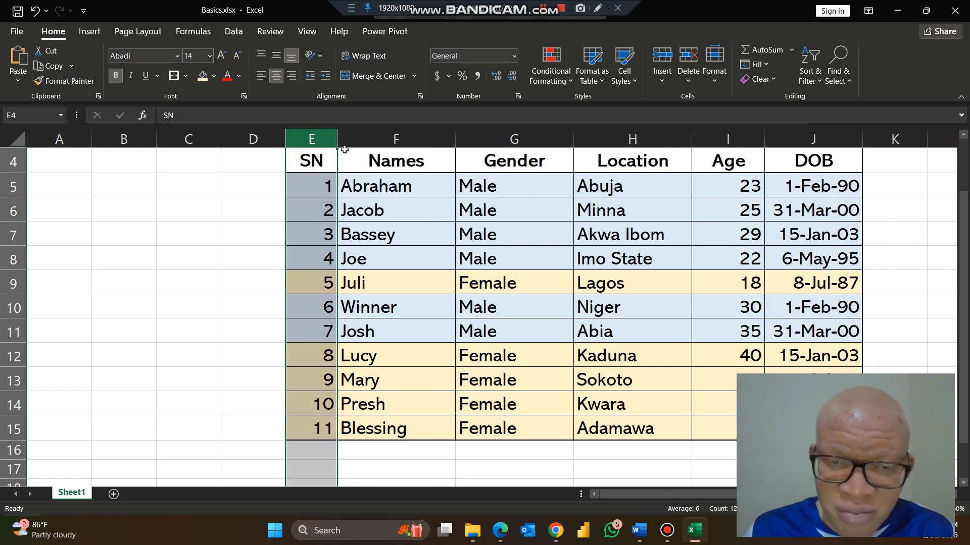
{"action": "left_click", "coordinate": [193, 288]}
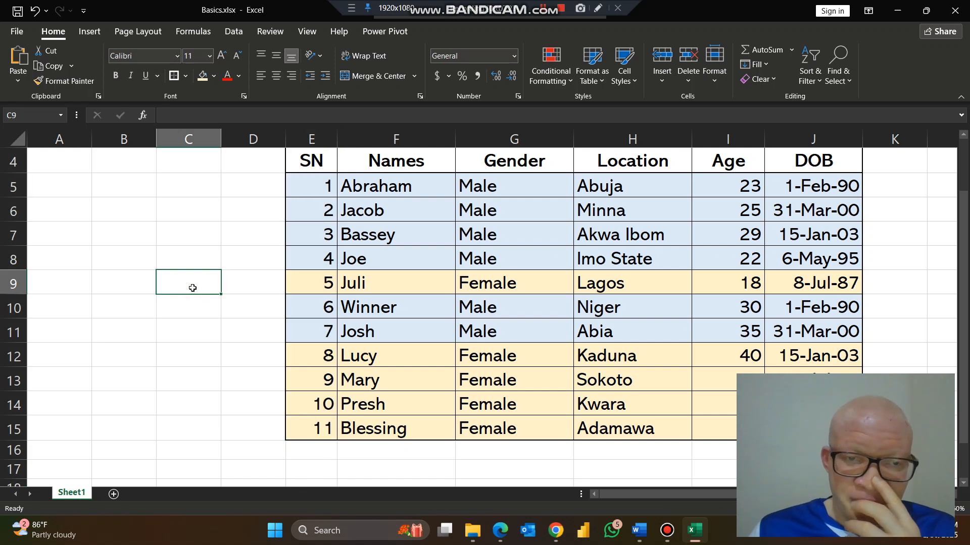
Try left alignment on the serial numbers E5:E15 and set them to centre alignment.
{"action": "left_click_drag", "start_coordinate": [319, 176], "coordinate": [323, 429]}
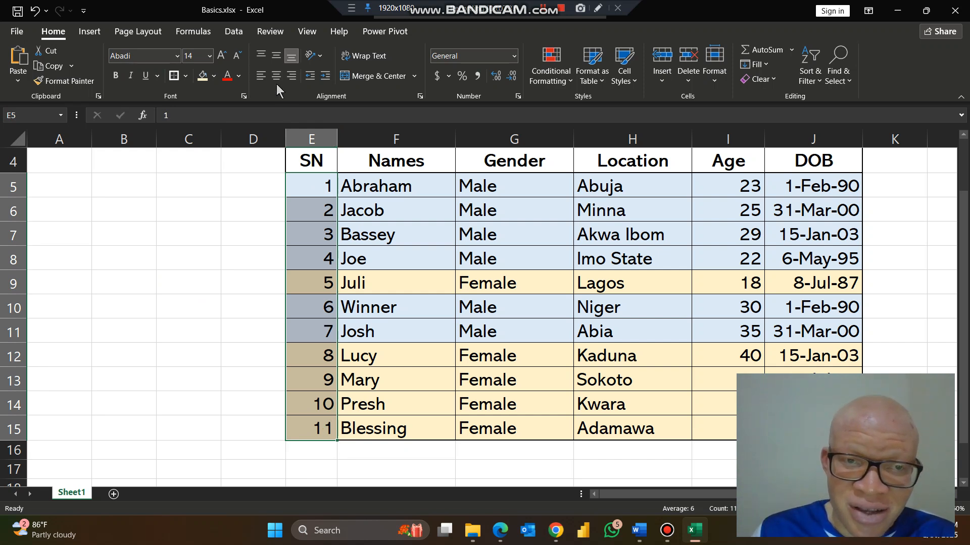
{"action": "left_click", "coordinate": [261, 79]}
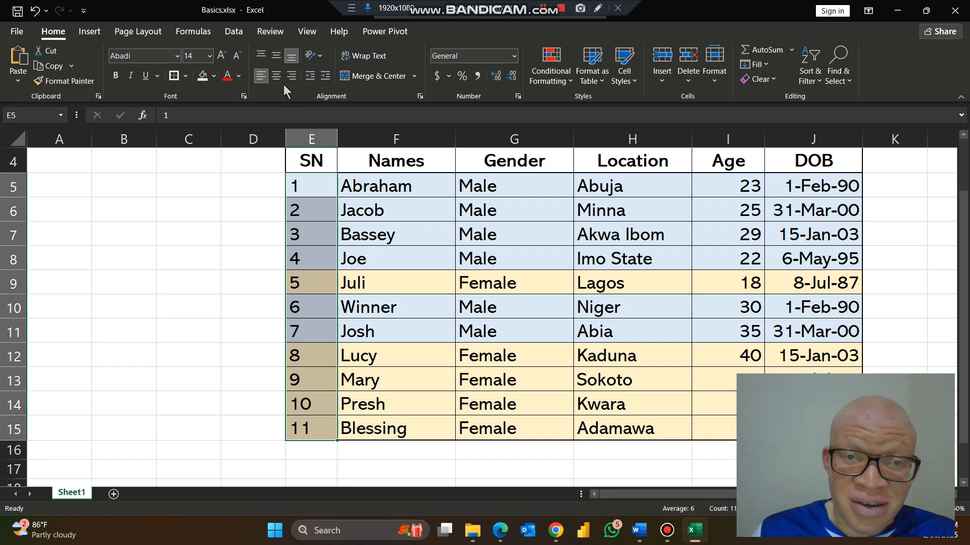
{"action": "left_click", "coordinate": [279, 78]}
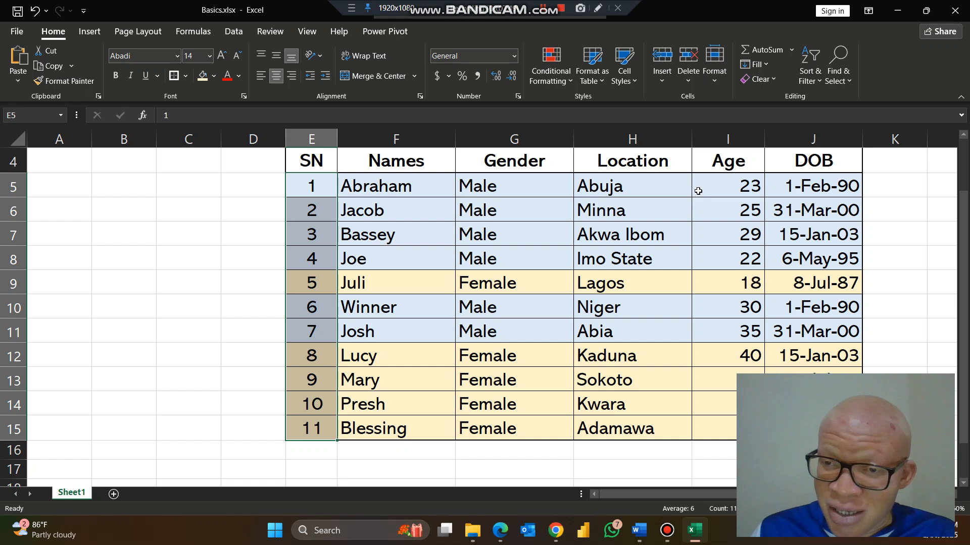
Compare centre, left and right alignment on the ages I5:I15 and leave them centred.
{"action": "left_click_drag", "start_coordinate": [716, 183], "coordinate": [732, 427]}
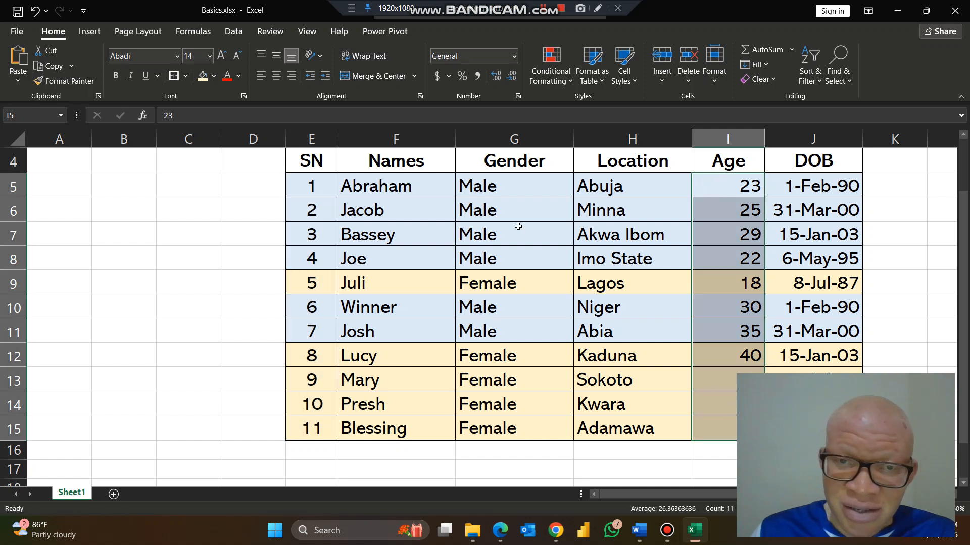
{"action": "left_click", "coordinate": [275, 76]}
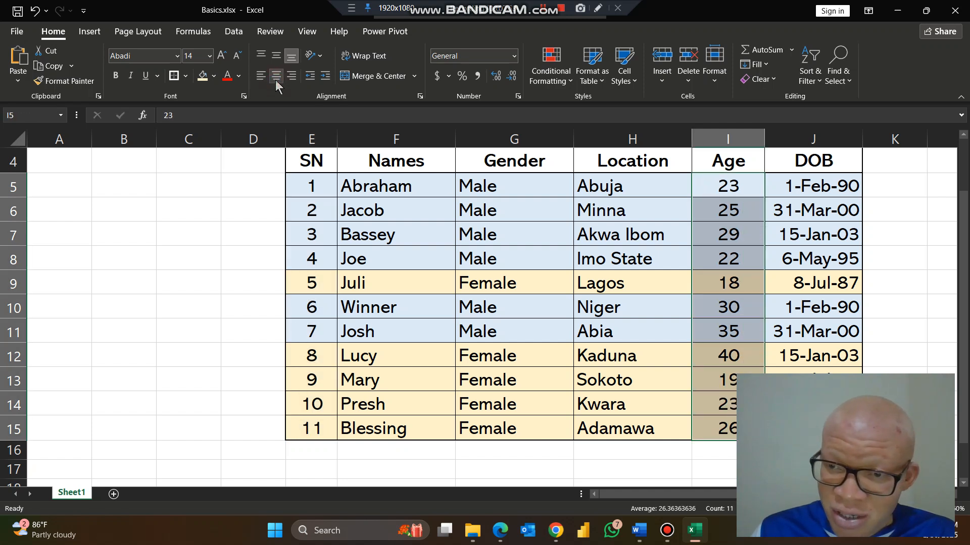
{"action": "left_click", "coordinate": [260, 77]}
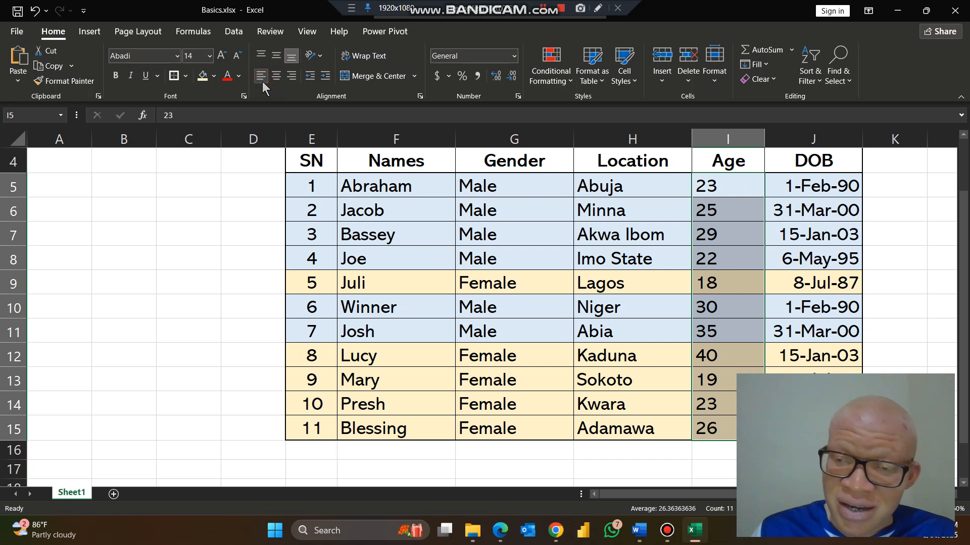
{"action": "left_click", "coordinate": [291, 77]}
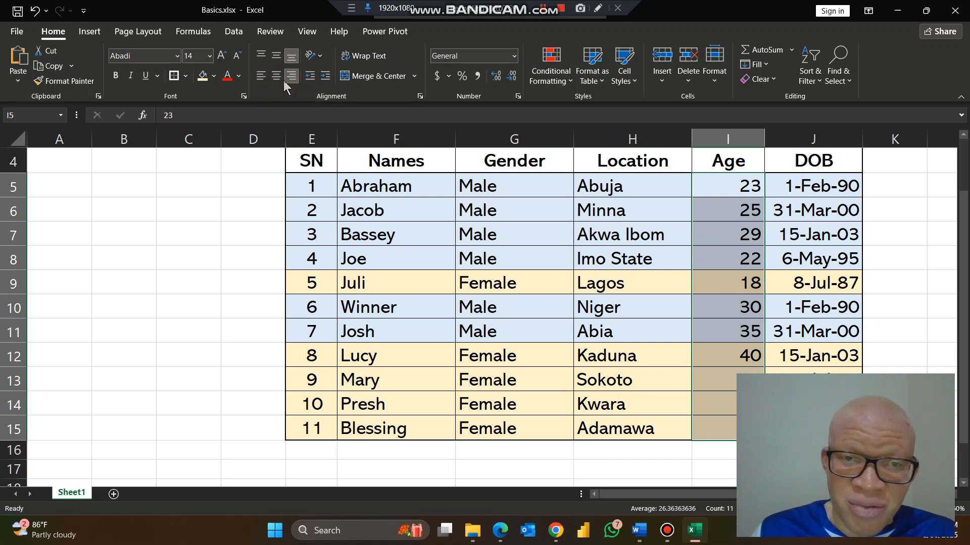
{"action": "left_click", "coordinate": [280, 80]}
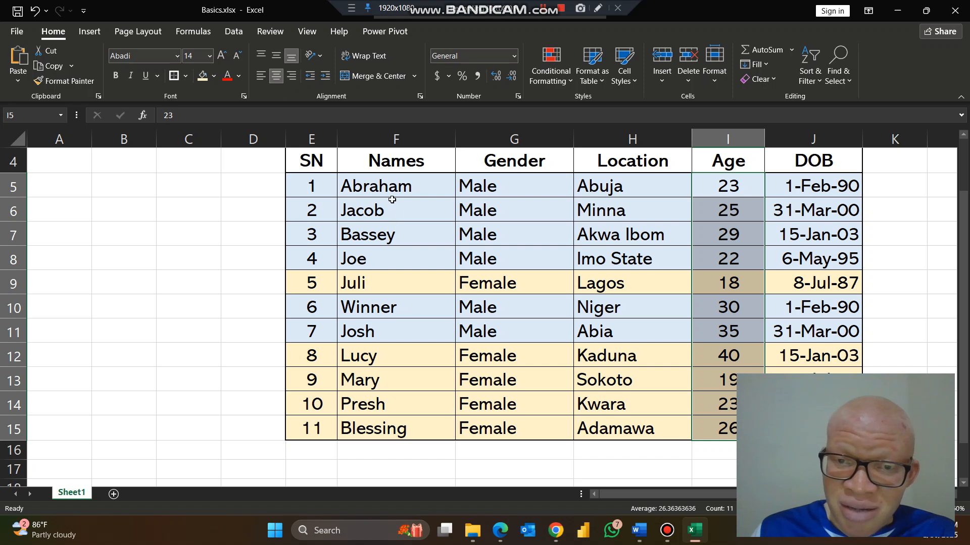
Try centre and right alignment on the Names, Gender and Location entries F5:H15, and set them to left alignment.
{"action": "left_click_drag", "start_coordinate": [395, 187], "coordinate": [603, 422]}
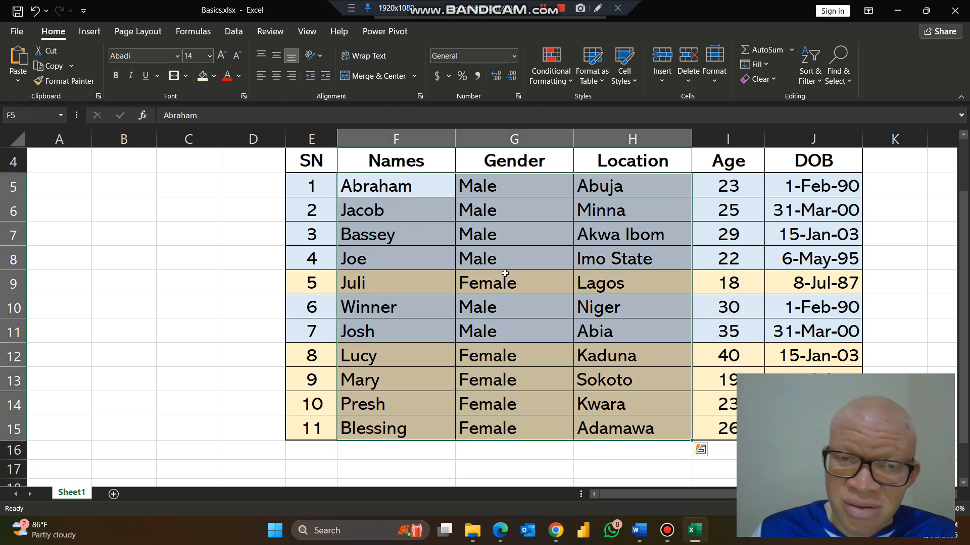
{"action": "left_click", "coordinate": [276, 79]}
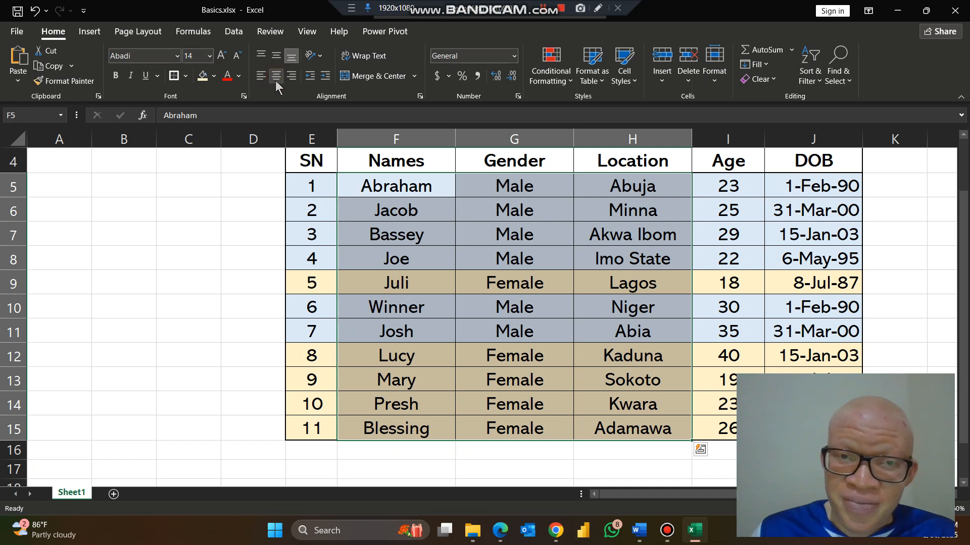
{"action": "left_click", "coordinate": [292, 77]}
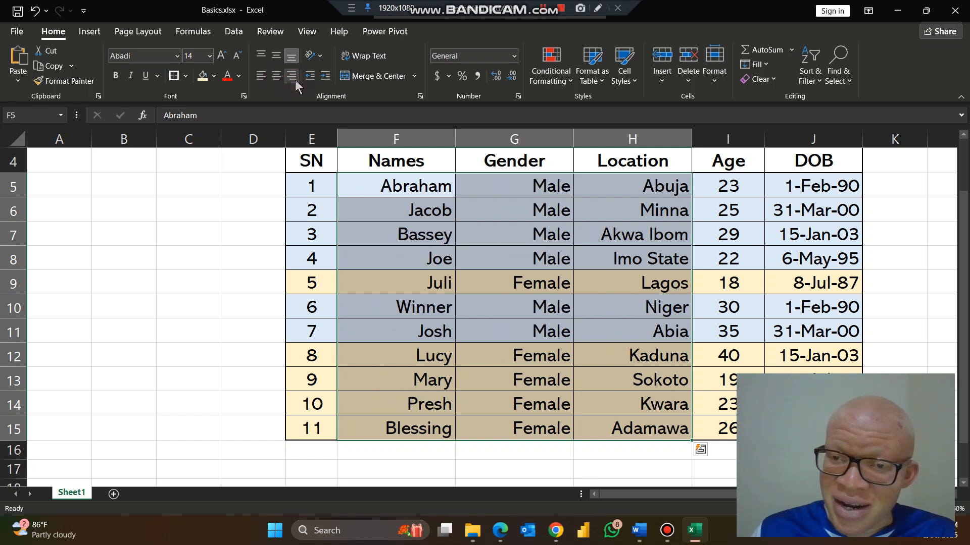
{"action": "left_click", "coordinate": [262, 76]}
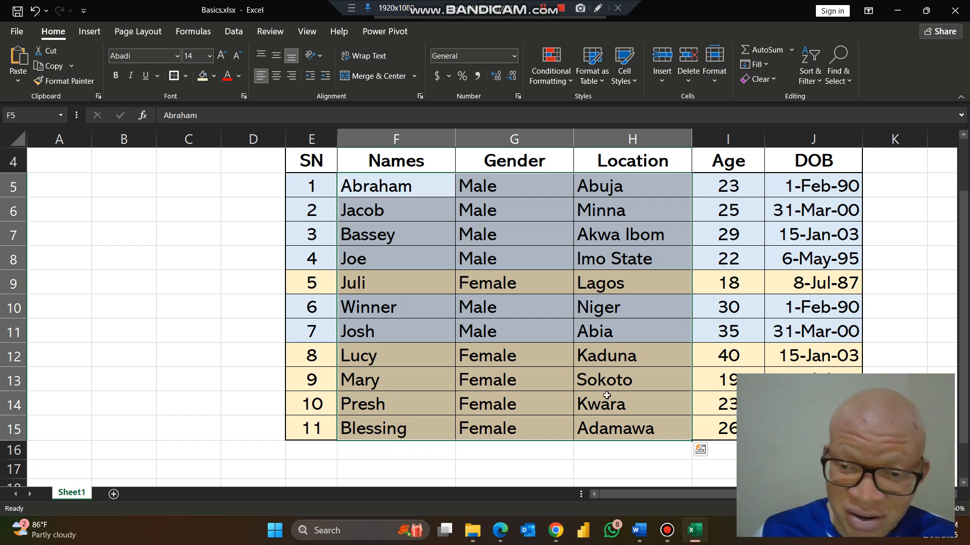
Underline the text of the Names, Gender and Location entries F5:H15.
{"action": "left_click", "coordinate": [143, 81]}
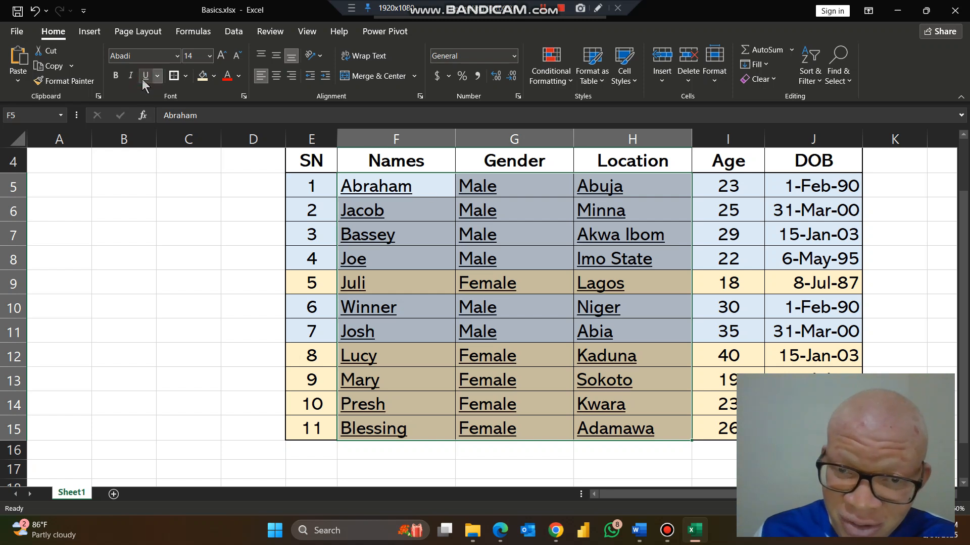
{"action": "left_click", "coordinate": [174, 230]}
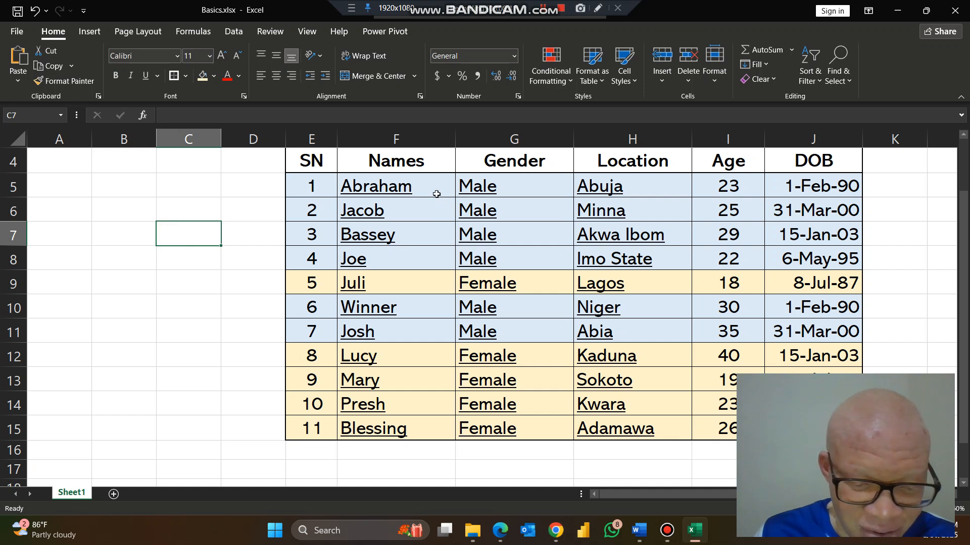
{"action": "scroll", "coordinate": [437, 187], "scroll_direction": "up", "scroll_amount": 3}
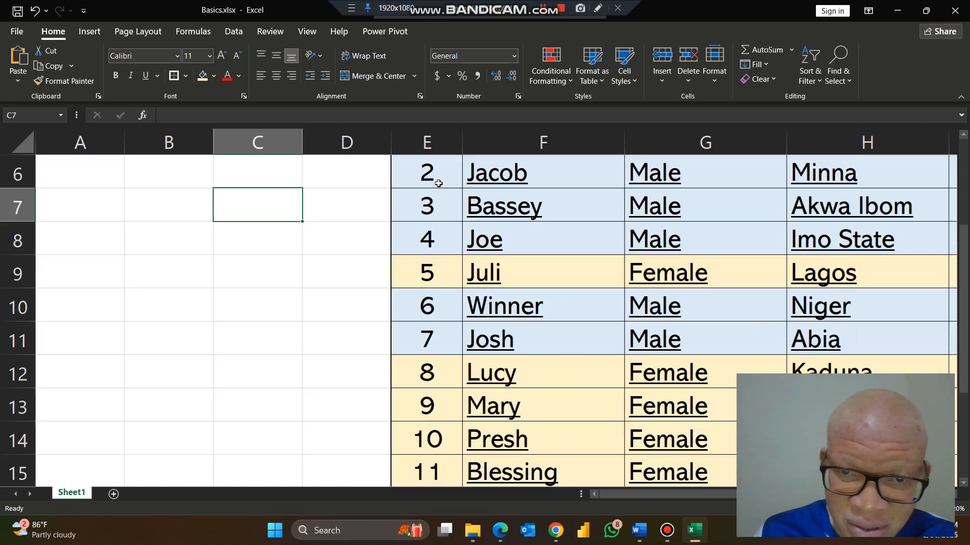
Try a double underline on the Names, Gender and Location entries F5:H15, and remove all underlining from them.
{"action": "left_click", "coordinate": [607, 201]}
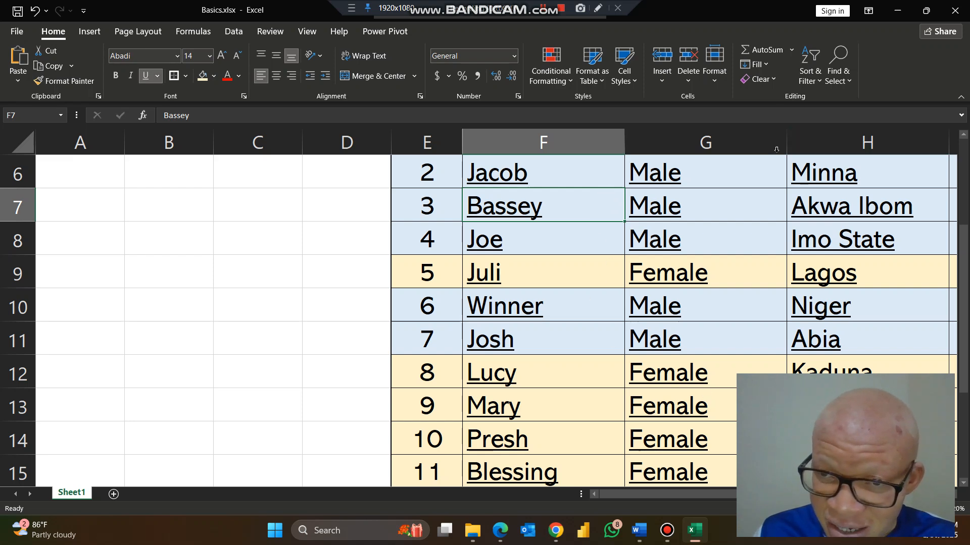
{"action": "scroll", "coordinate": [400, 289], "scroll_direction": "down", "scroll_amount": 3}
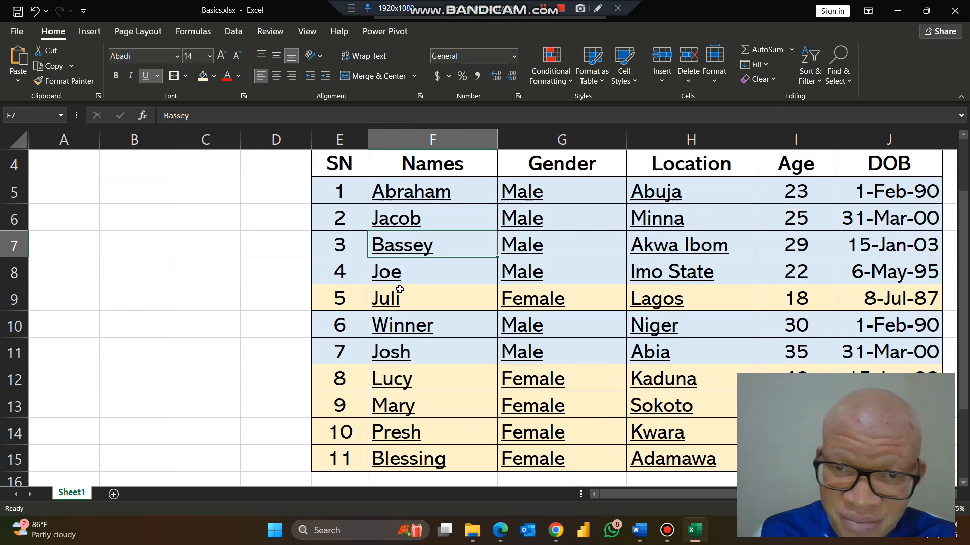
{"action": "scroll", "coordinate": [400, 289], "scroll_direction": "down", "scroll_amount": 1}
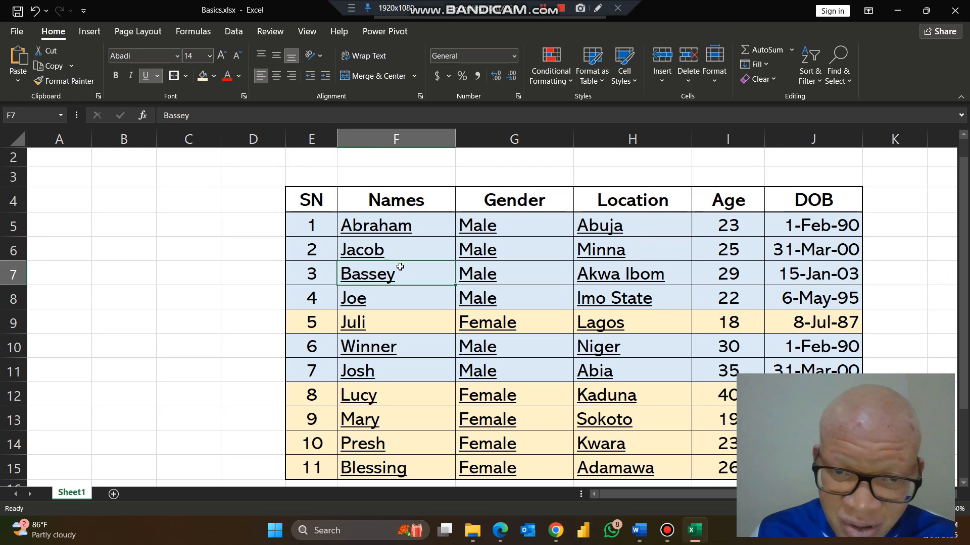
{"action": "scroll", "coordinate": [399, 249], "scroll_direction": "down", "scroll_amount": 1}
{"action": "scroll", "coordinate": [401, 249], "scroll_direction": "up", "scroll_amount": 2}
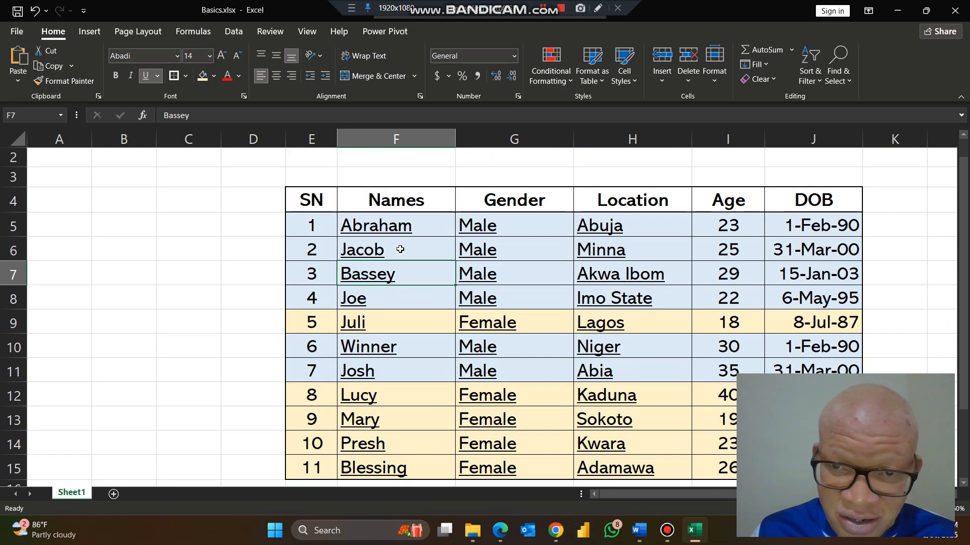
{"action": "left_click_drag", "start_coordinate": [433, 227], "coordinate": [624, 470]}
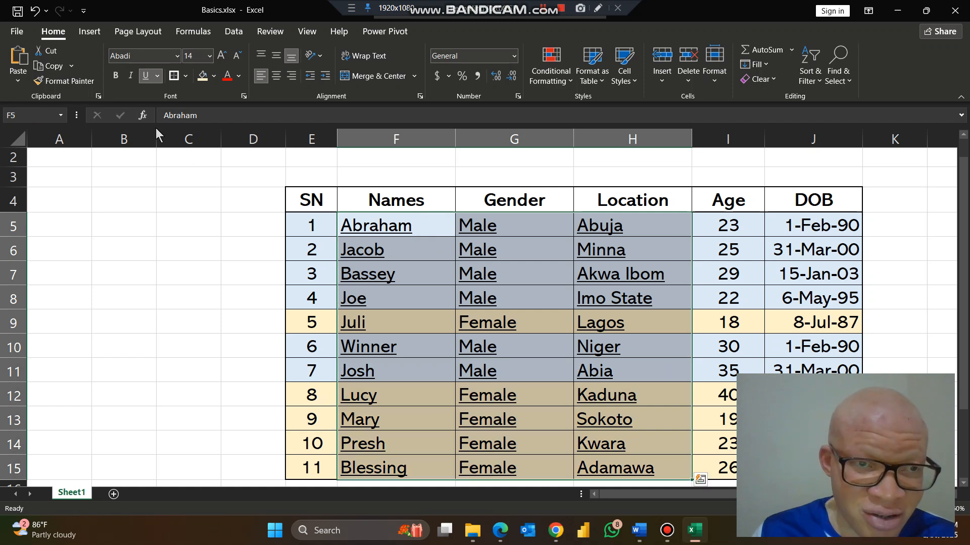
{"action": "left_click", "coordinate": [157, 77]}
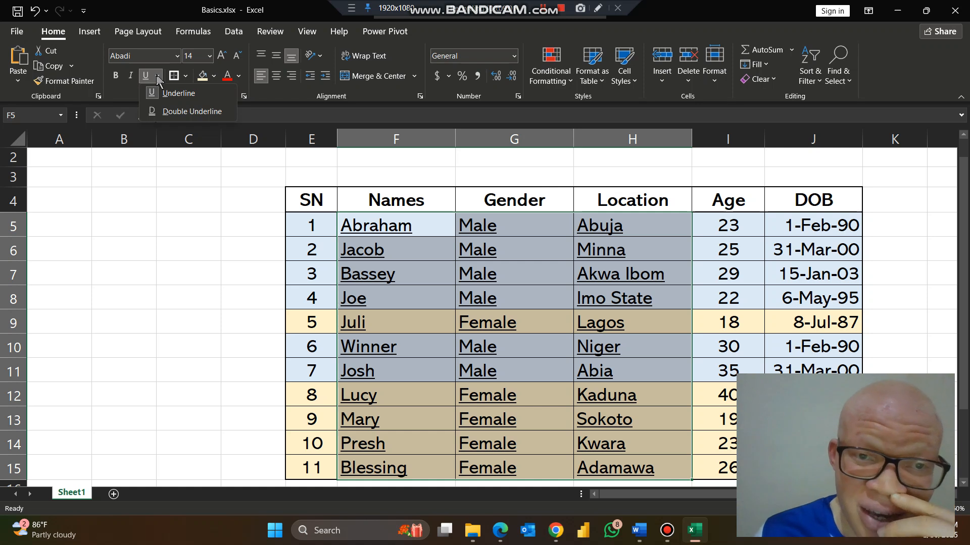
{"action": "left_click", "coordinate": [160, 111]}
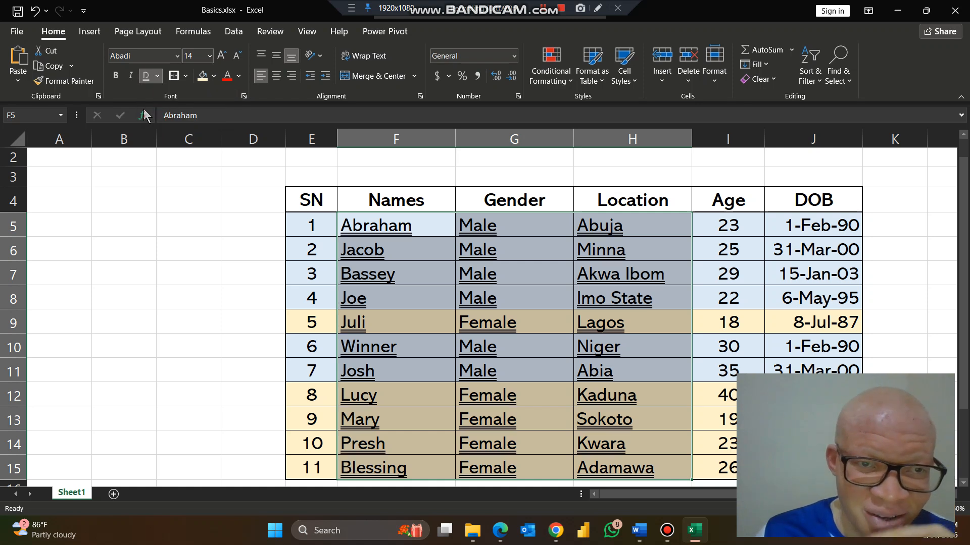
{"action": "left_click", "coordinate": [147, 82]}
{"action": "left_click", "coordinate": [147, 82]}
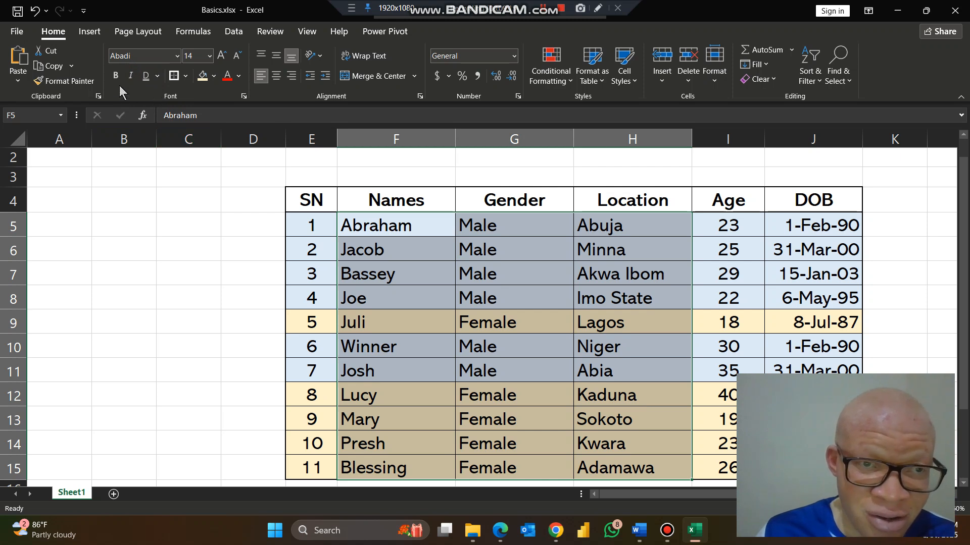
Try italics on the Names, Gender and Location entries F5:H15 and return them to upright text.
{"action": "left_click", "coordinate": [131, 78]}
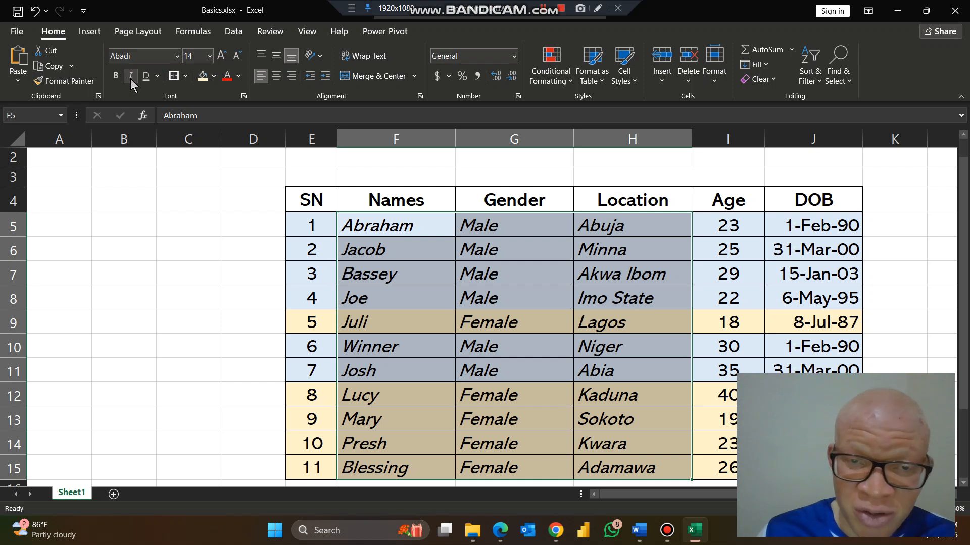
{"action": "left_click", "coordinate": [131, 78]}
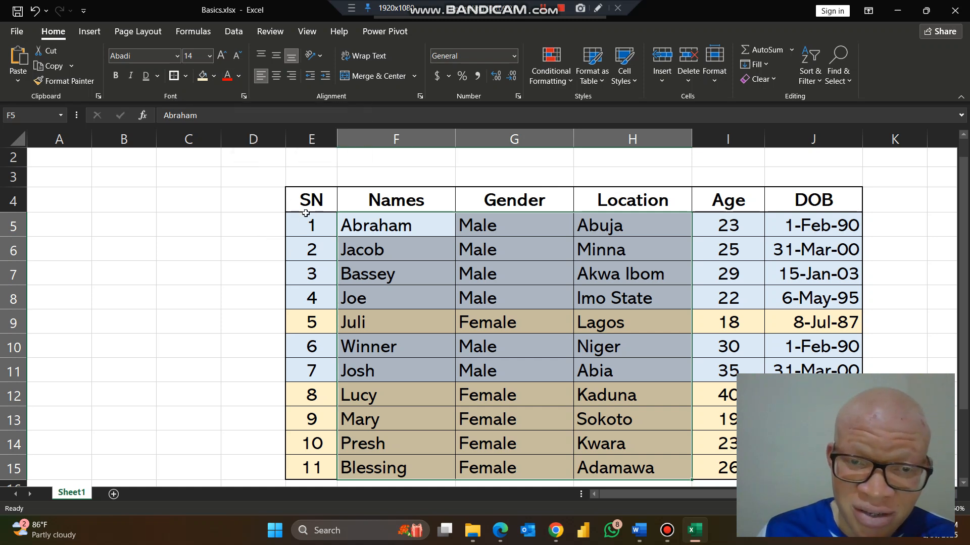
Try red and dark blue font colours on the header row E4:J4, and set its text to dark orange-brown.
{"action": "left_click_drag", "start_coordinate": [307, 202], "coordinate": [778, 208]}
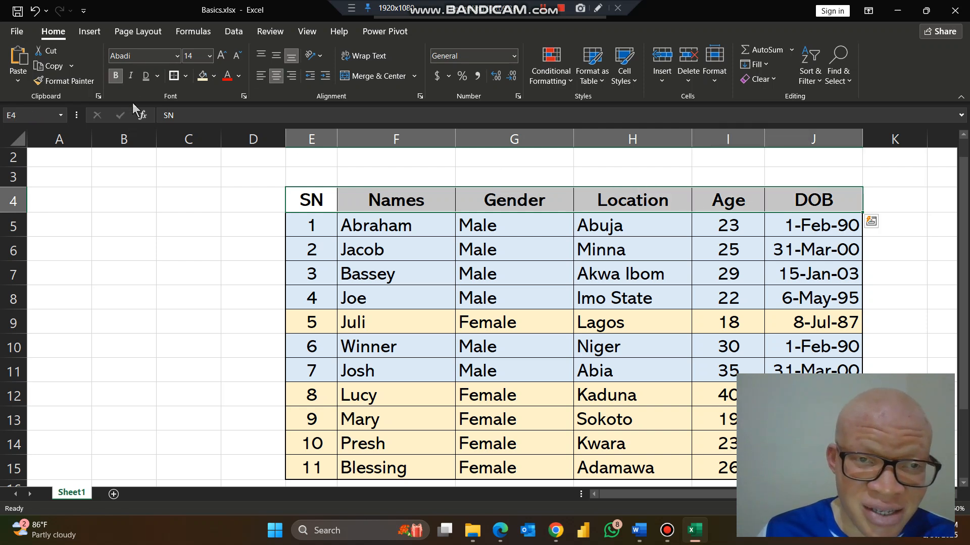
{"action": "left_click", "coordinate": [228, 77]}
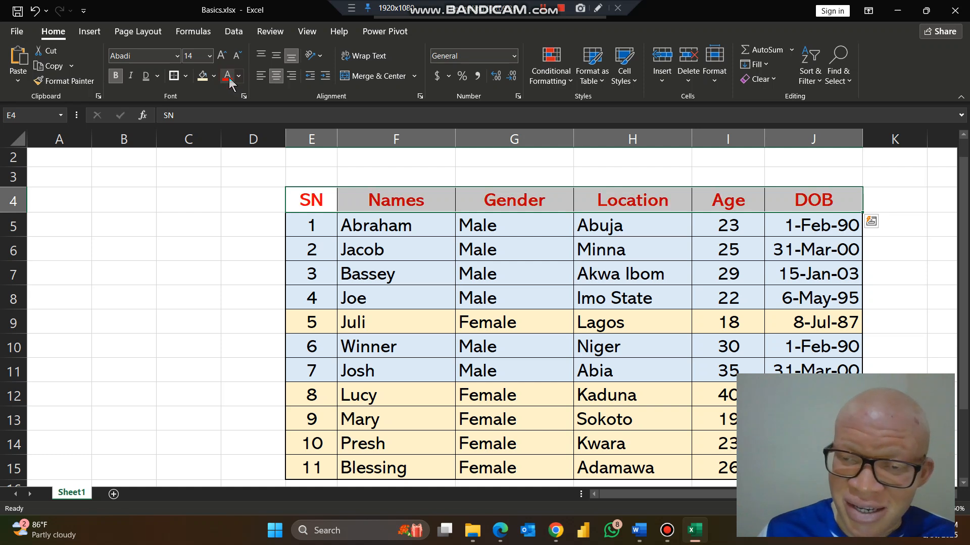
{"action": "left_click", "coordinate": [239, 76]}
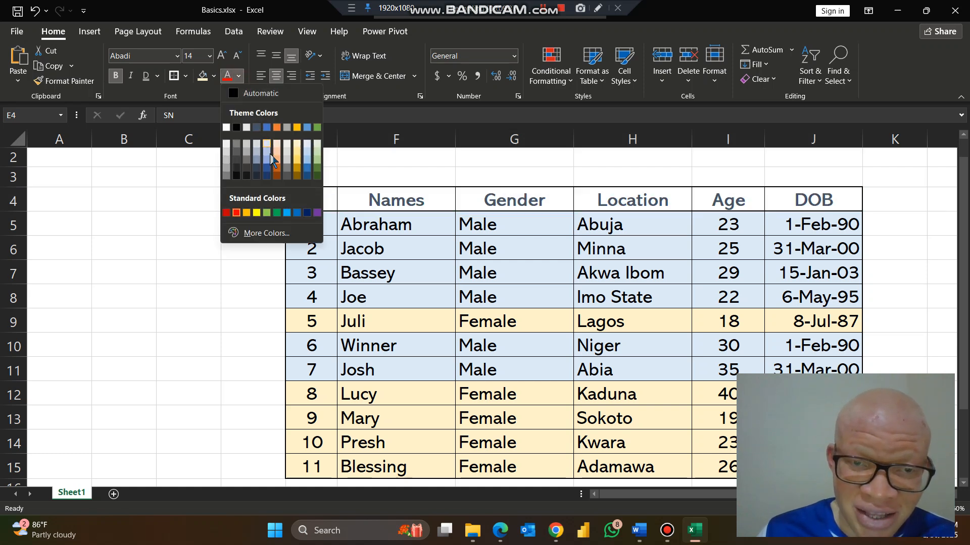
{"action": "left_click", "coordinate": [269, 174]}
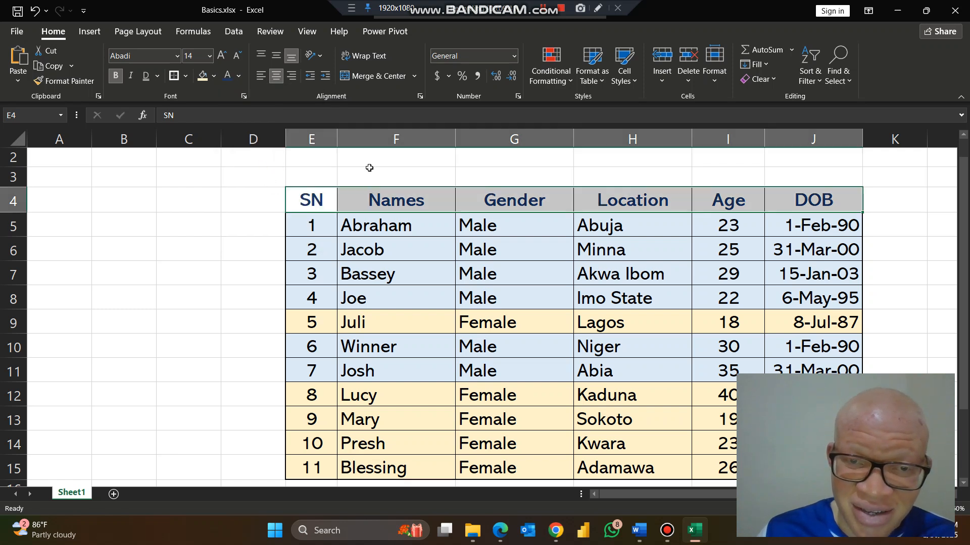
{"action": "left_click", "coordinate": [239, 77]}
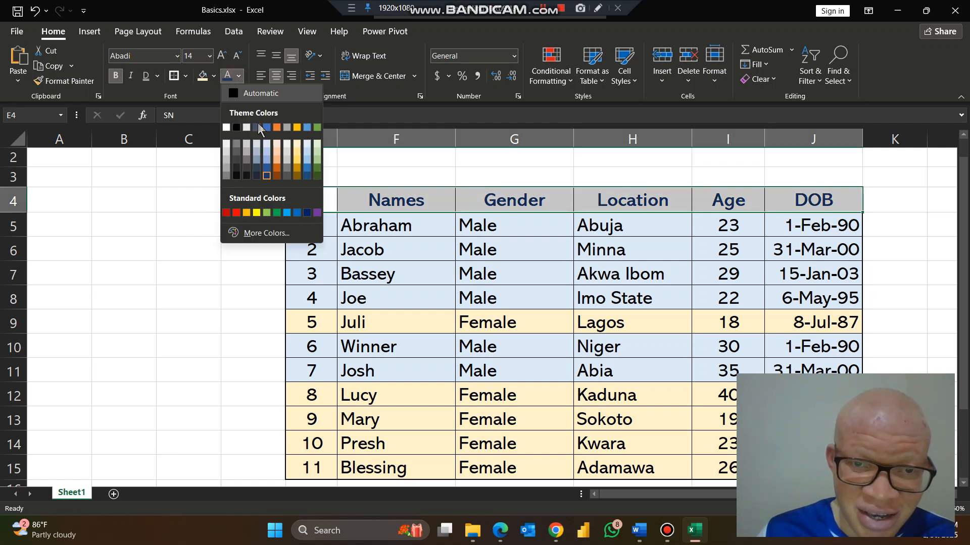
{"action": "left_click", "coordinate": [278, 176]}
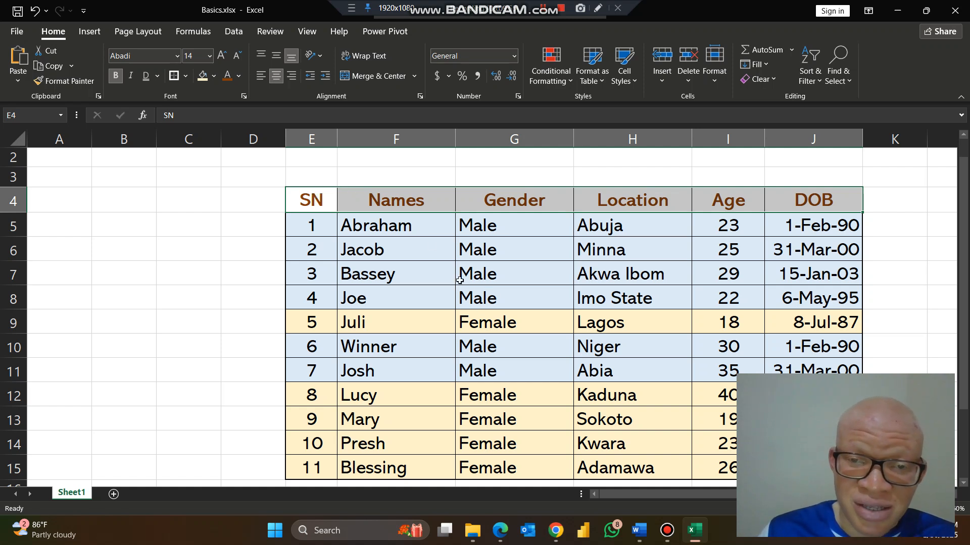
{"action": "left_click", "coordinate": [238, 76]}
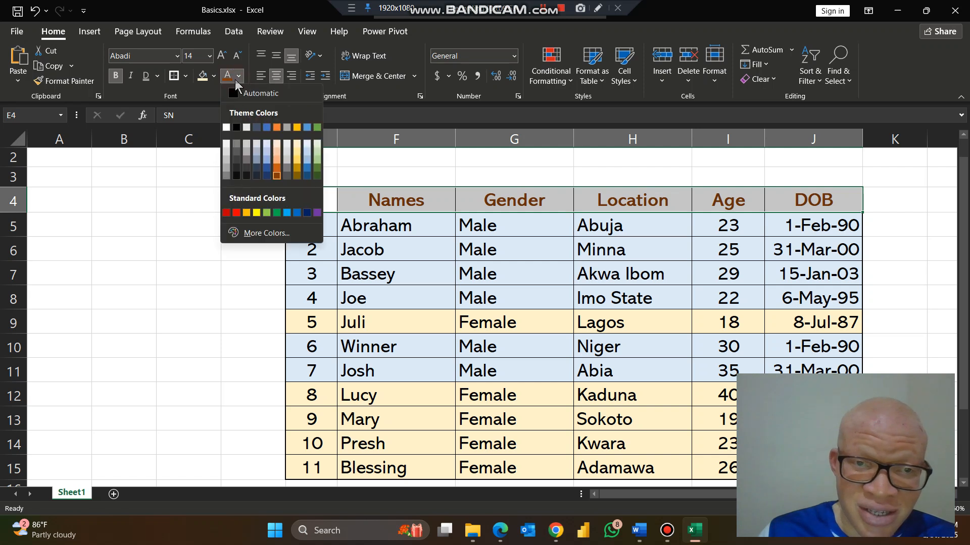